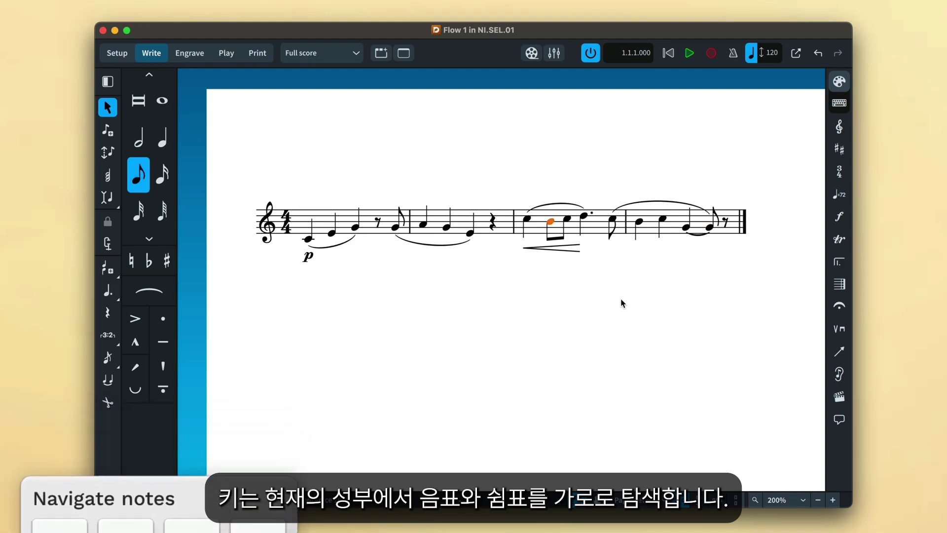
Move the selection back by four notes or rests from the eighth-note B in the melody's third bar
{"action": "key", "text": "Left"}
{"action": "key", "text": "Left"}
{"action": "key", "text": "Left"}
{"action": "key", "text": "Left"}
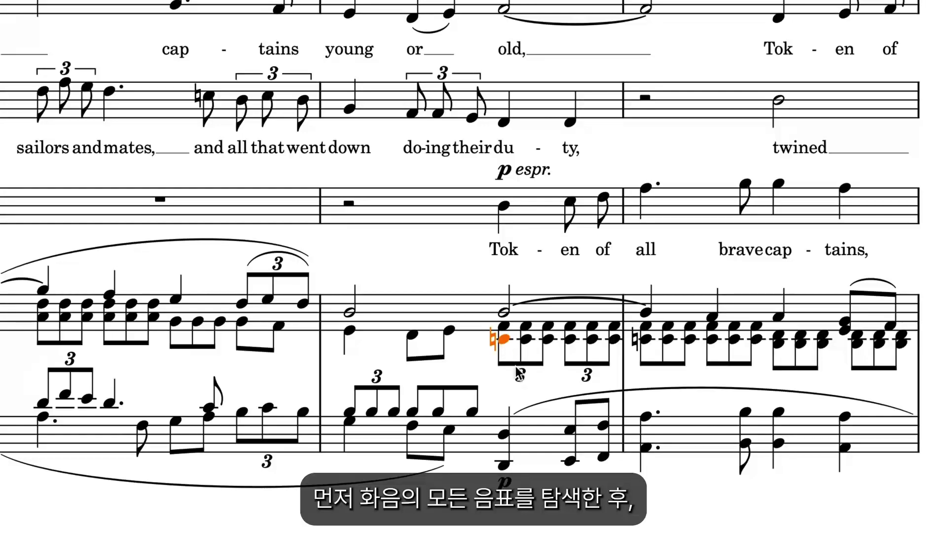
Move the selection up from the piano's lower chord note through the upper voice and staves to the tenor note on "du"
{"action": "key", "text": "alt+Up"}
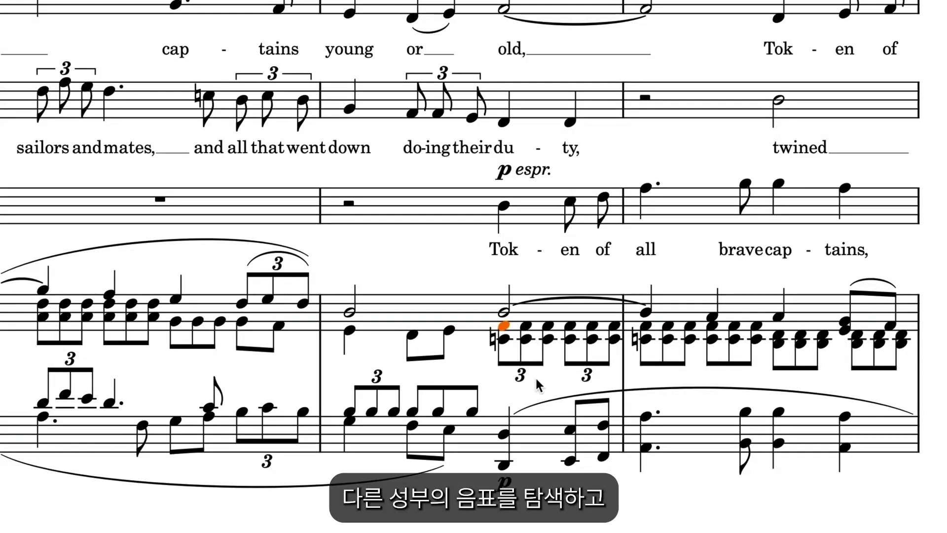
{"action": "key", "text": "alt+Up"}
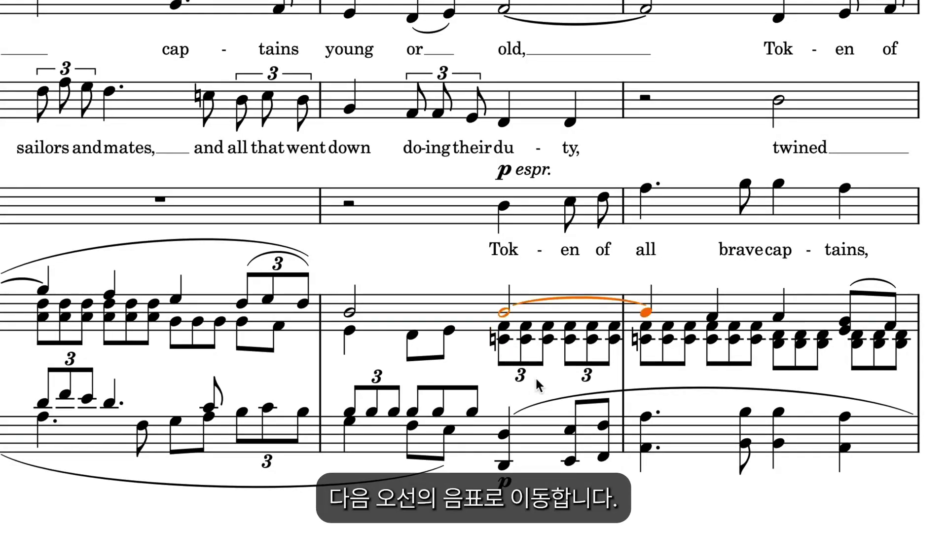
{"action": "key", "text": "alt+Up"}
{"action": "key", "text": "alt+Up"}
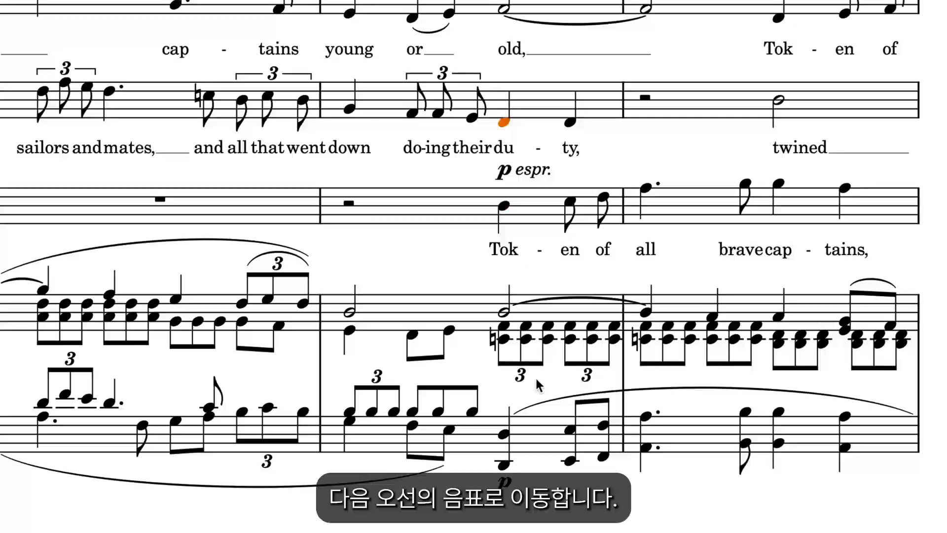
Move the selection into the bar at rehearsal mark X and across the vocal staves to the alto note on "Tok"
{"action": "key", "text": "Right"}
{"action": "key", "text": "Right"}
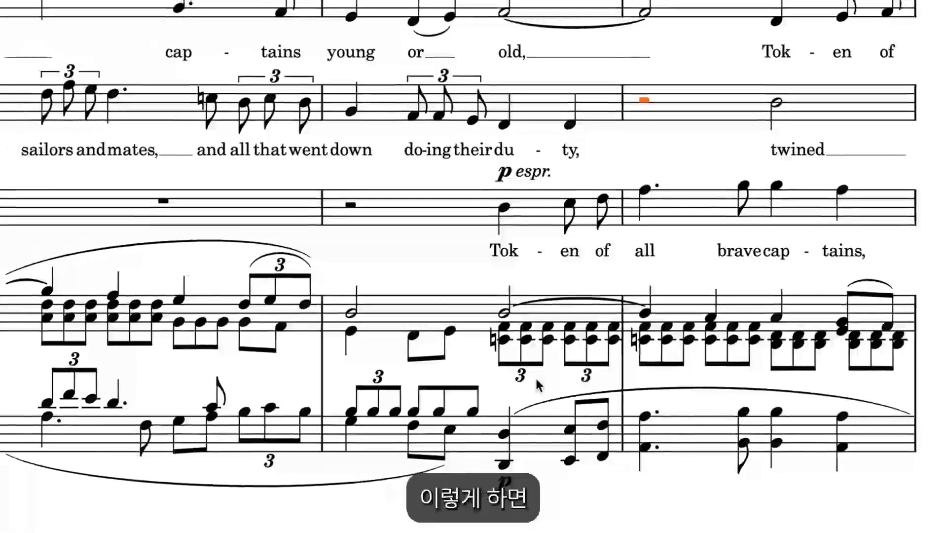
{"action": "key", "text": "alt+Down"}
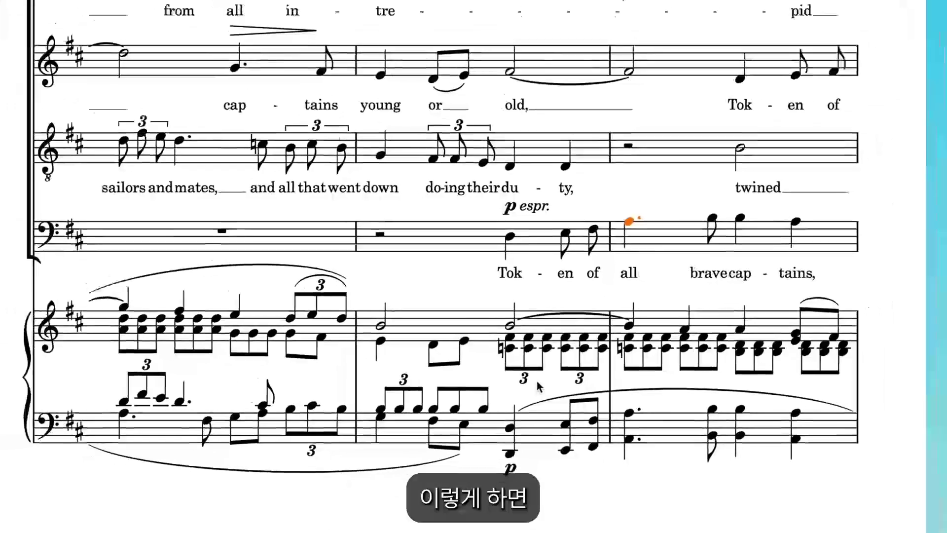
{"action": "key", "text": "alt+Up"}
{"action": "key", "text": "Right"}
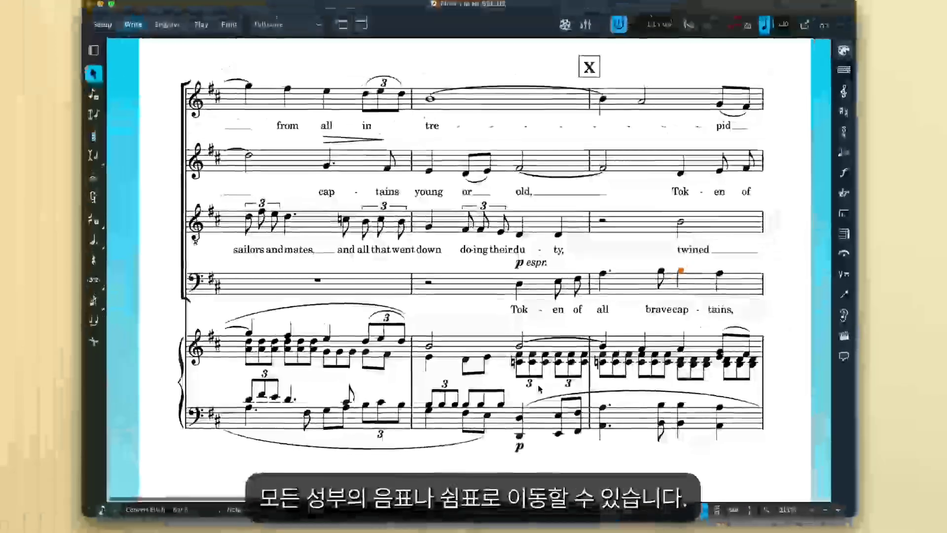
{"action": "key", "text": "alt+Up"}
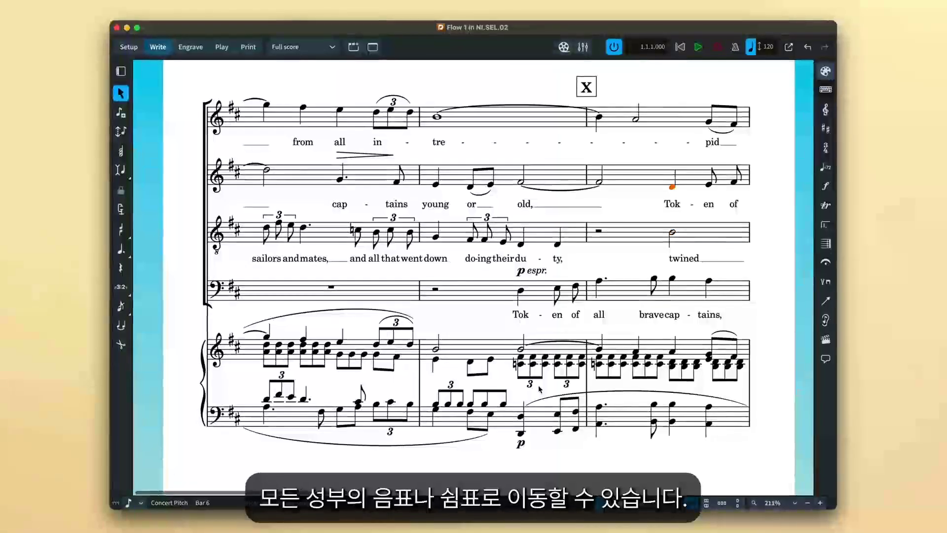
Move the selection back along the alto staff to the last eighth note under "or", and up to the soprano's tied "tre" note
{"action": "key", "text": "Left"}
{"action": "key", "text": "Left"}
{"action": "key", "text": "Left"}
{"action": "key", "text": "Left"}
{"action": "key", "text": "Left"}
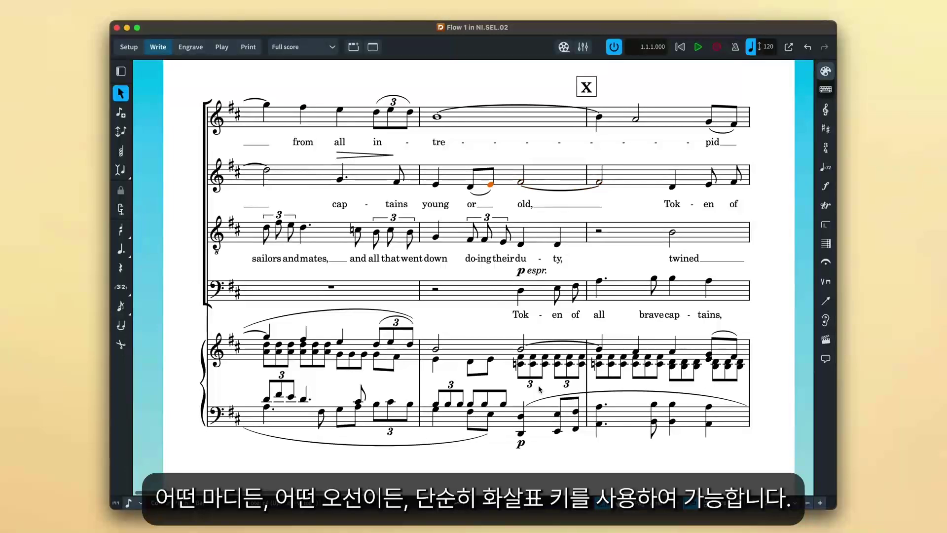
{"action": "key", "text": "alt+Up"}
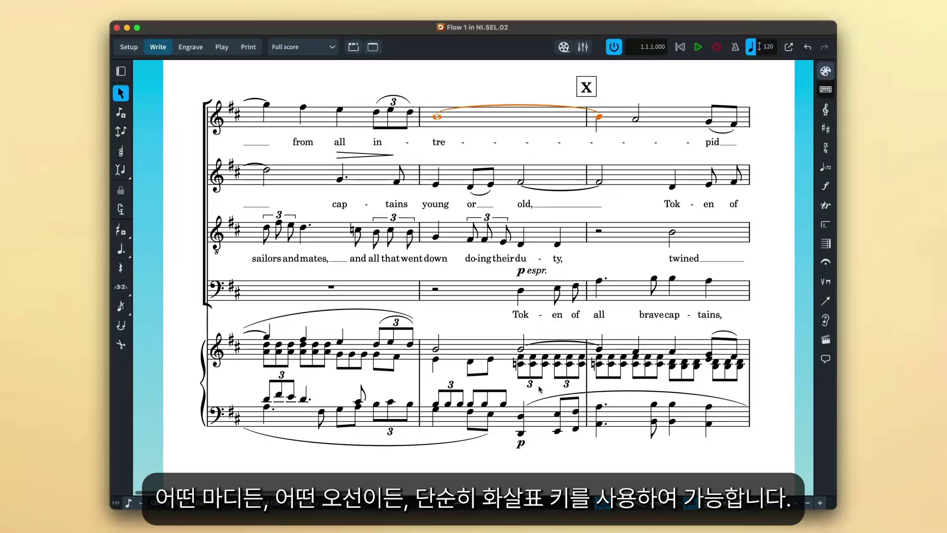
Move the selection forward to the soprano note on "pid", and down to the tenor's half note on "twined"
{"action": "key", "text": "Right"}
{"action": "key", "text": "Right"}
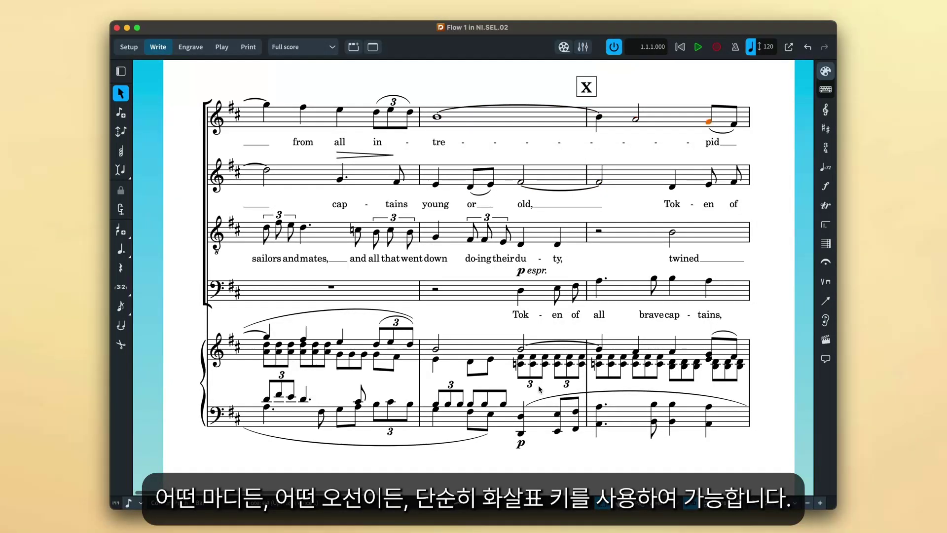
{"action": "key", "text": "alt+Down"}
{"action": "key", "text": "Left"}
{"action": "key", "text": "alt+Down"}
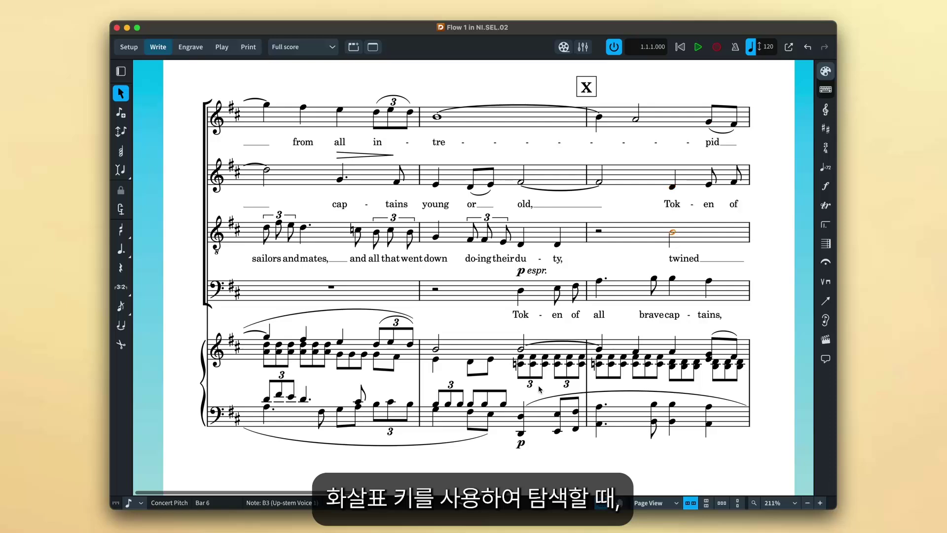
Move the selection forward along the tenor staff onto page 28, to the dotted note on "trep"
{"action": "key", "text": "Right"}
{"action": "key", "text": "Right"}
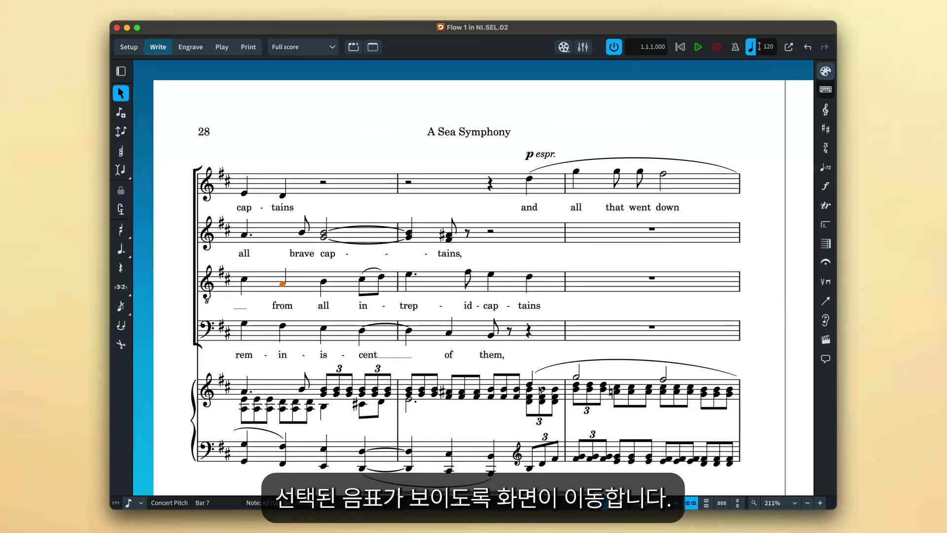
{"action": "key", "text": "Right"}
{"action": "key", "text": "Right"}
{"action": "key", "text": "Right"}
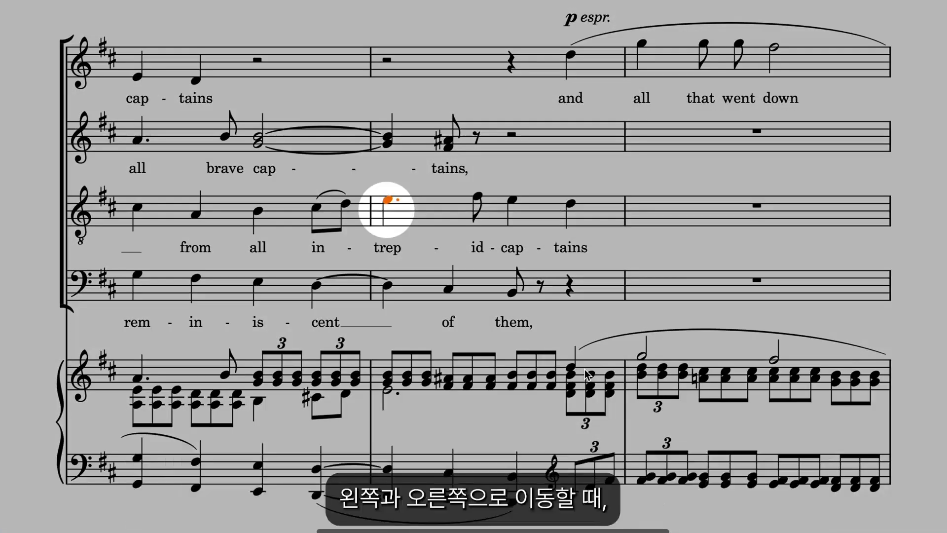
Navigate the tenor staff by whole bars, back to bar 7 and forward to the bar rest in bar 9
{"action": "key", "text": "ctrl+Left"}
{"action": "key", "text": "ctrl+Right"}
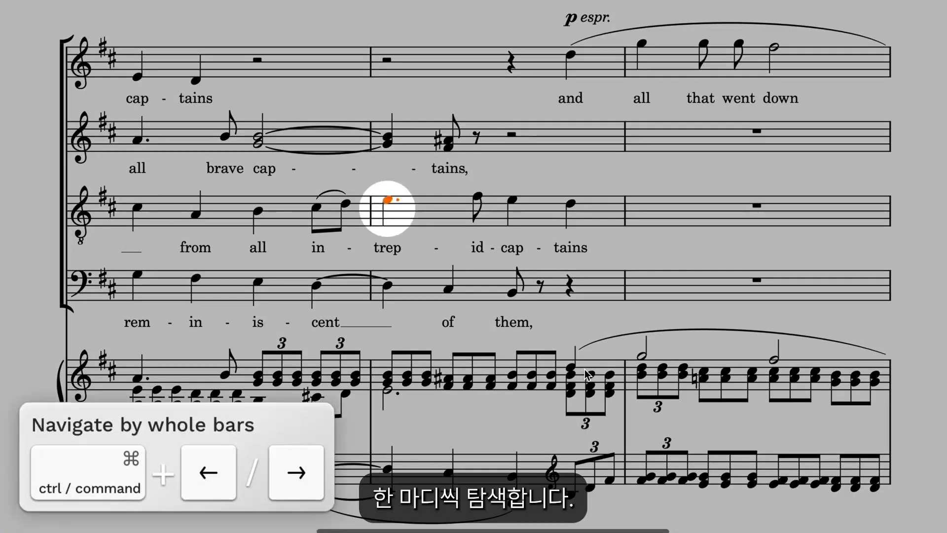
{"action": "key", "text": "ctrl+Right"}
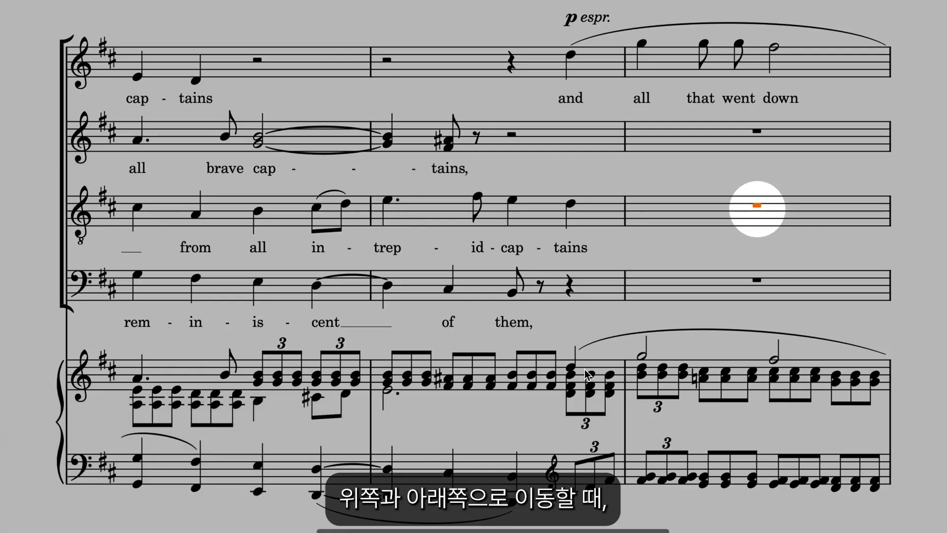
Jump the selection in bar 9 to the system's bottom staff and back to its top staff
{"action": "key", "text": "alt+shift+Up"}
{"action": "key", "text": "alt+shift+Up"}
{"action": "key", "text": "ctrl+Down"}
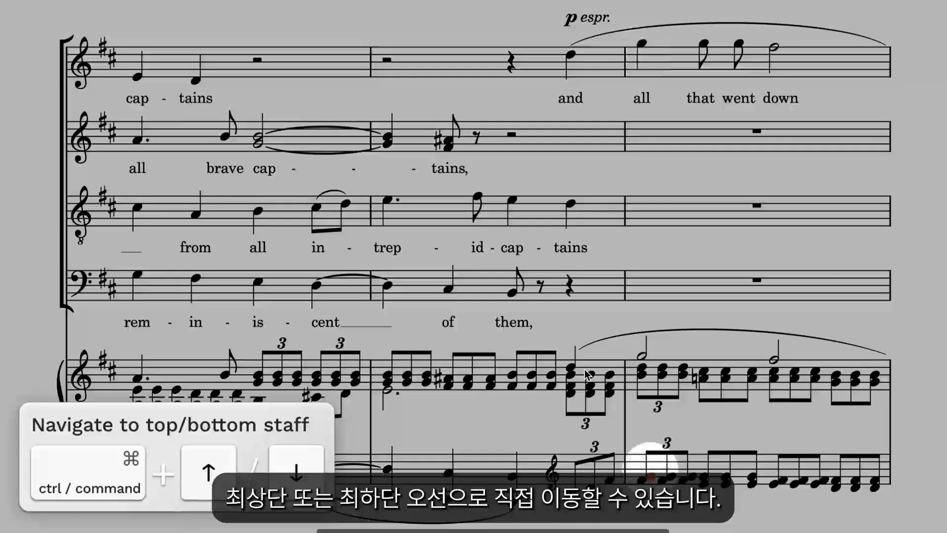
{"action": "key", "text": "ctrl+Up"}
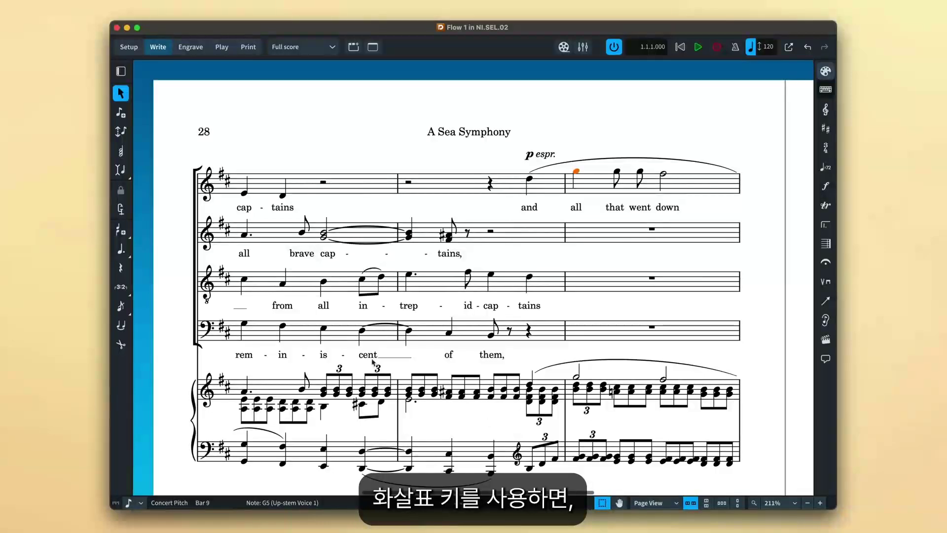
Select the first tenor note on page 28 and extend the selection horizontally to the end of bar 7
{"action": "left_click", "coordinate": [244, 279]}
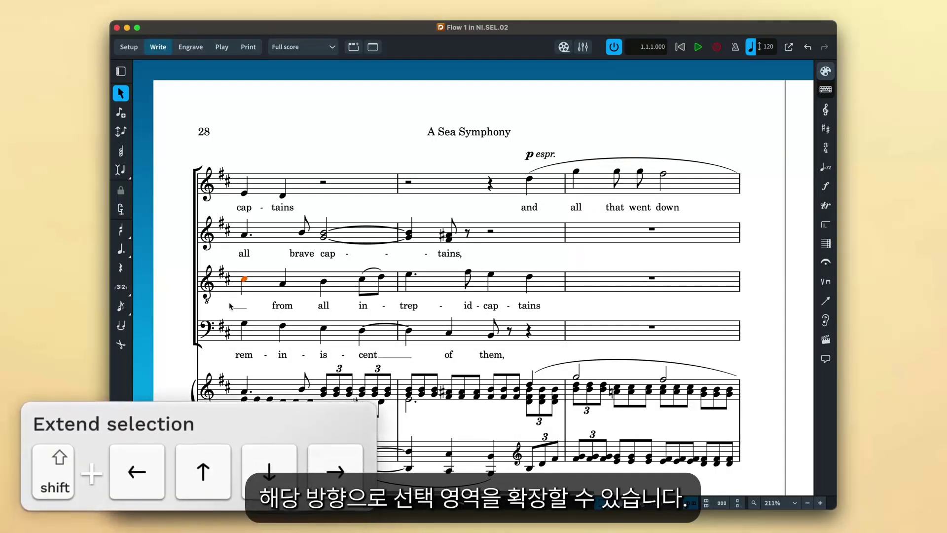
{"action": "key", "text": "shift+Right"}
{"action": "key", "text": "shift+Right"}
{"action": "key", "text": "shift+Right"}
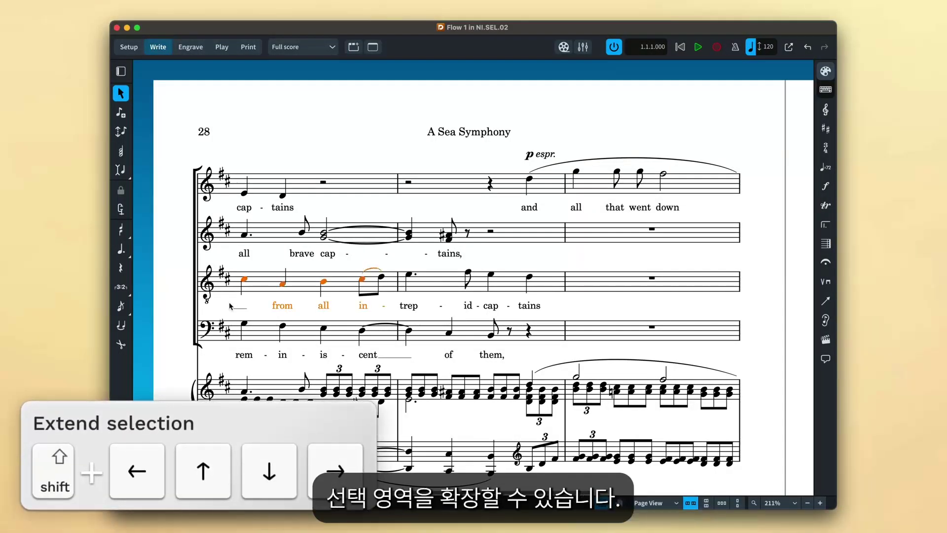
{"action": "key", "text": "shift+Right"}
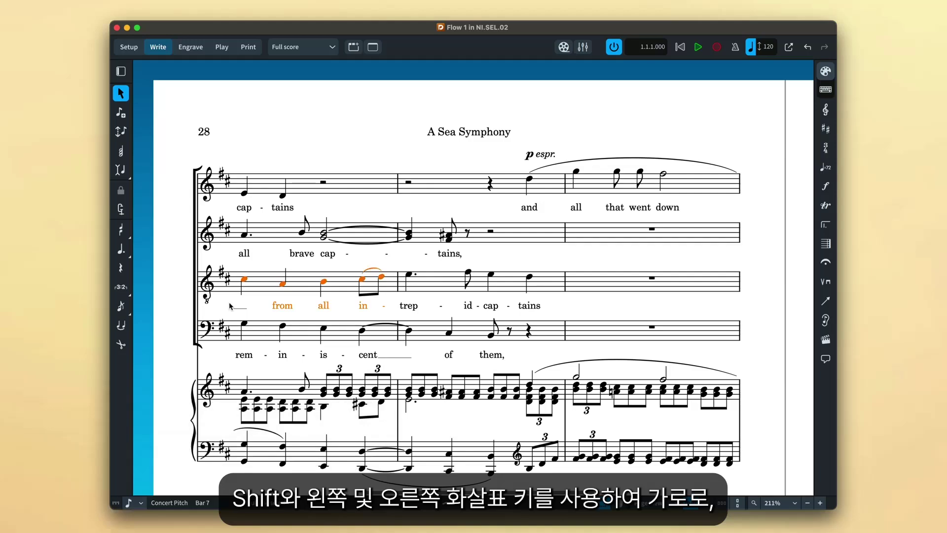
Select the first bass vocal note on page 28 and extend the selection vertically to the soprano staff
{"action": "left_click", "coordinate": [244, 324]}
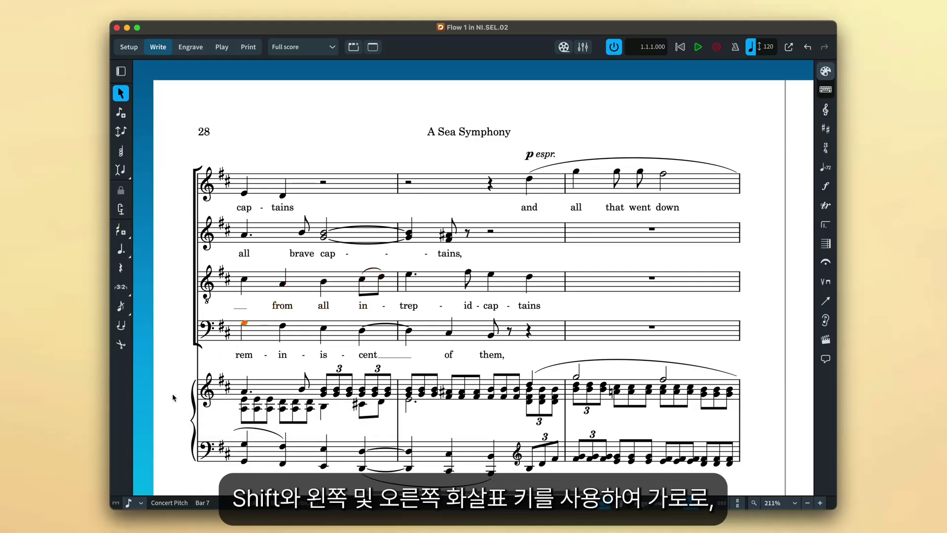
{"action": "key", "text": "shift+Up"}
{"action": "key", "text": "shift+Up"}
{"action": "key", "text": "shift+Up"}
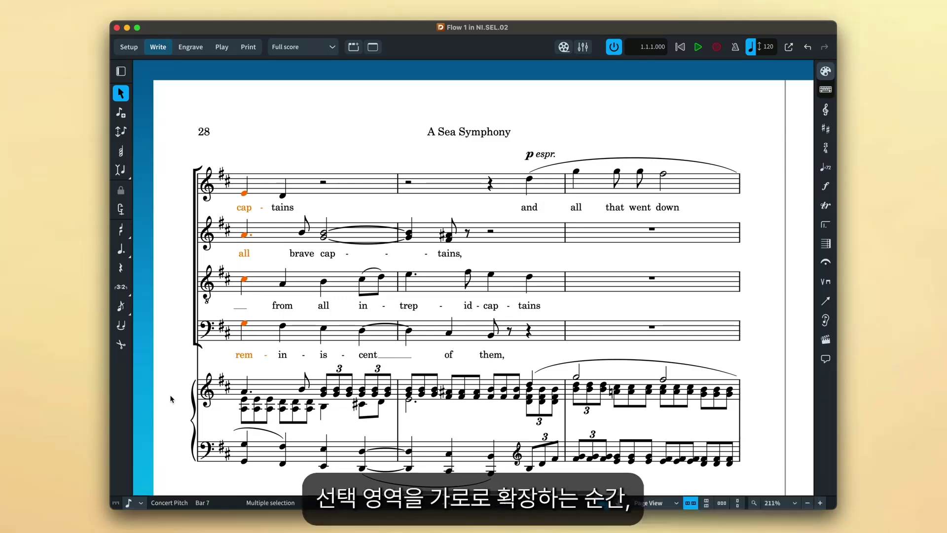
Select the tenor passage from bar 7's first note through "captains" in bar 8, and extend the selection to the bass and alto vocal staves
{"action": "left_click", "coordinate": [244, 279]}
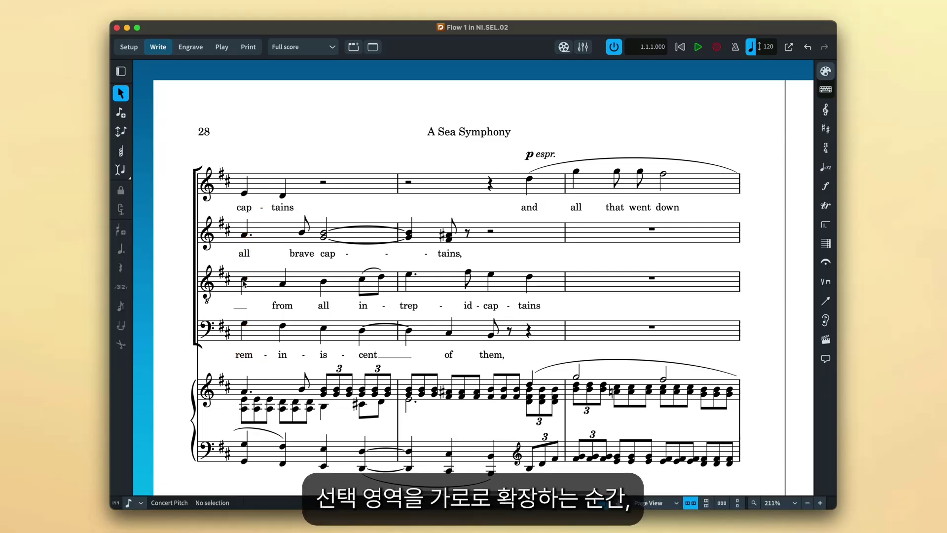
{"action": "key", "text": "shift+Right"}
{"action": "key", "text": "shift+Right"}
{"action": "key", "text": "shift+Right"}
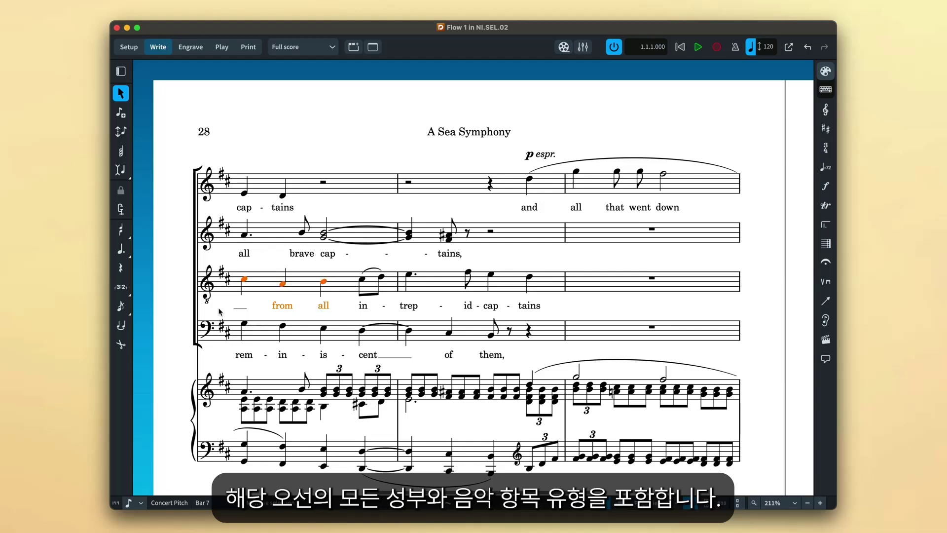
{"action": "key", "text": "shift+Right"}
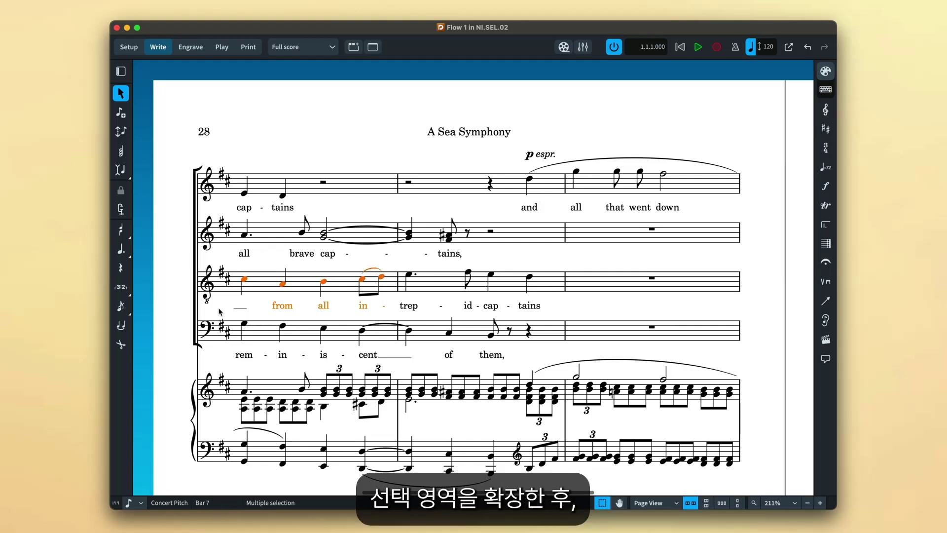
{"action": "key", "text": "shift+Right"}
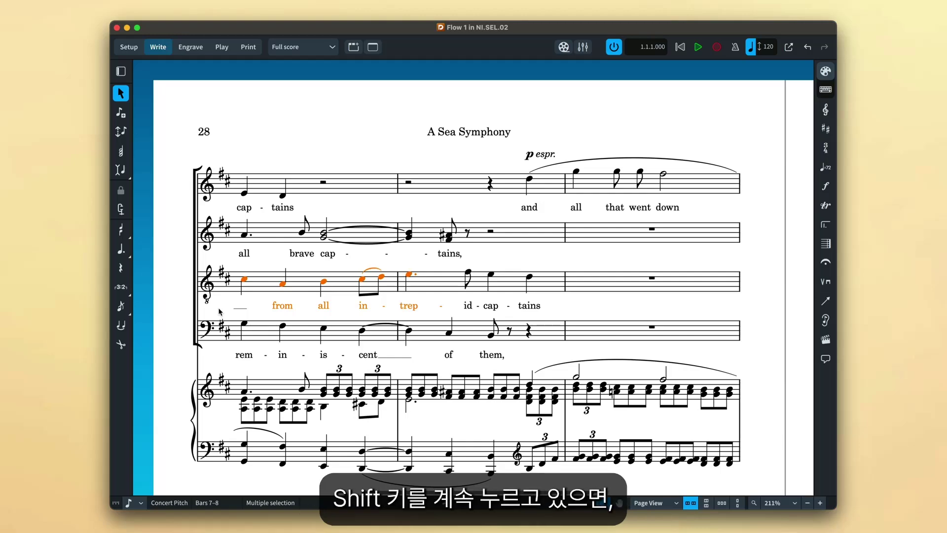
{"action": "key", "text": "shift+Right"}
{"action": "key", "text": "shift+Right"}
{"action": "key", "text": "shift+Right"}
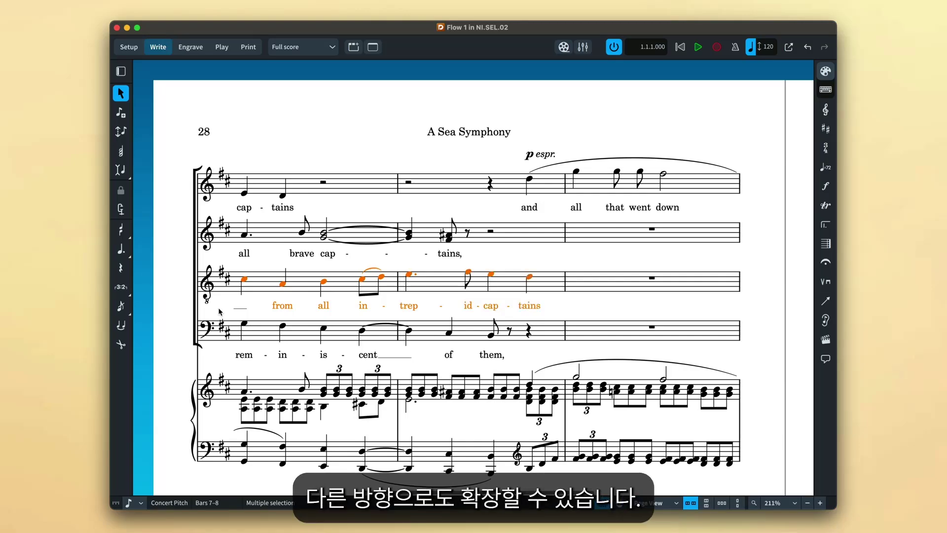
{"action": "key", "text": "shift+Down"}
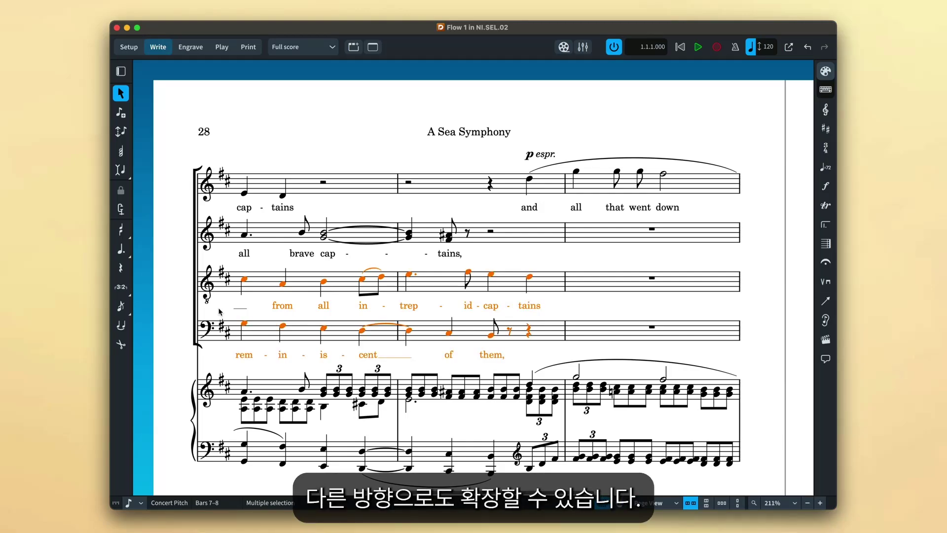
{"action": "key", "text": "shift+Up"}
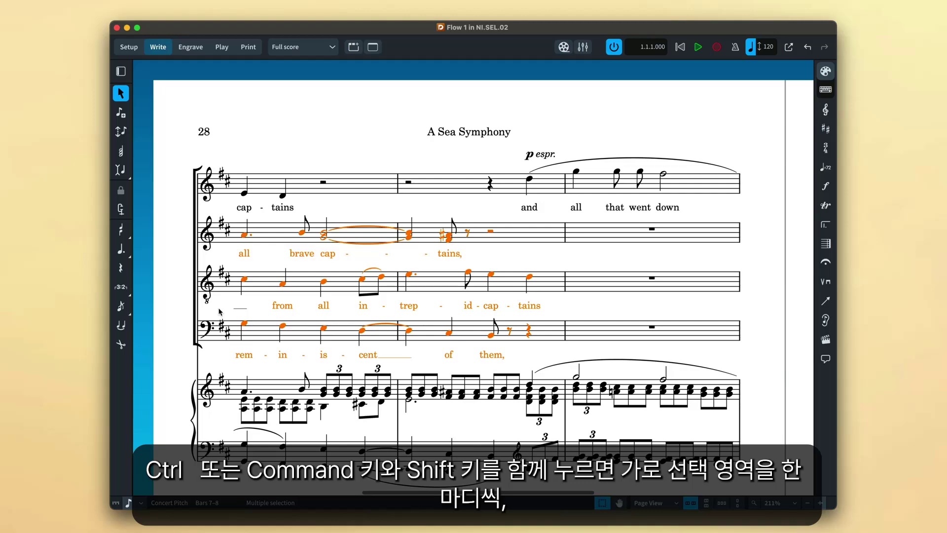
Select the bass vocal part from bar 7 through bar 9 by whole bars, and extend the selection to the system's top and bottom staves
{"action": "left_click", "coordinate": [243, 324]}
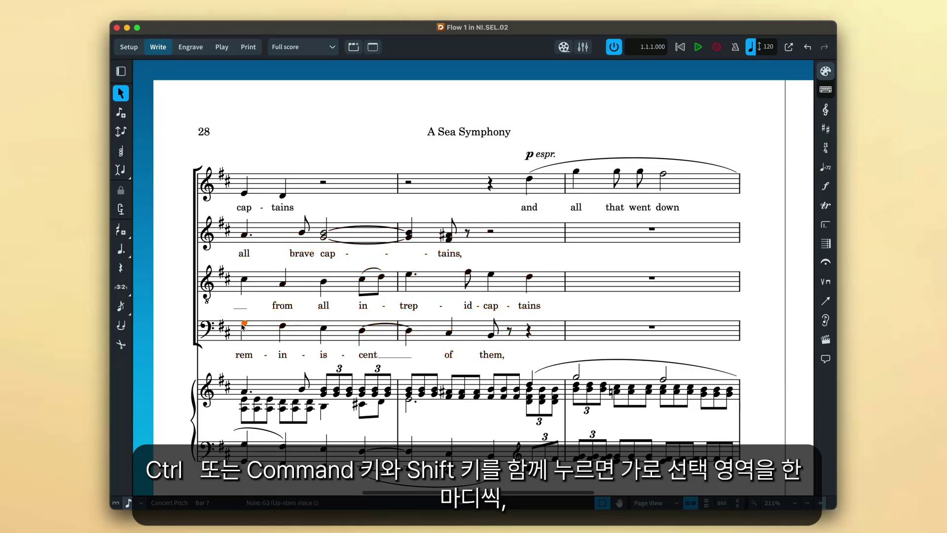
{"action": "key", "text": "super+shift+Right"}
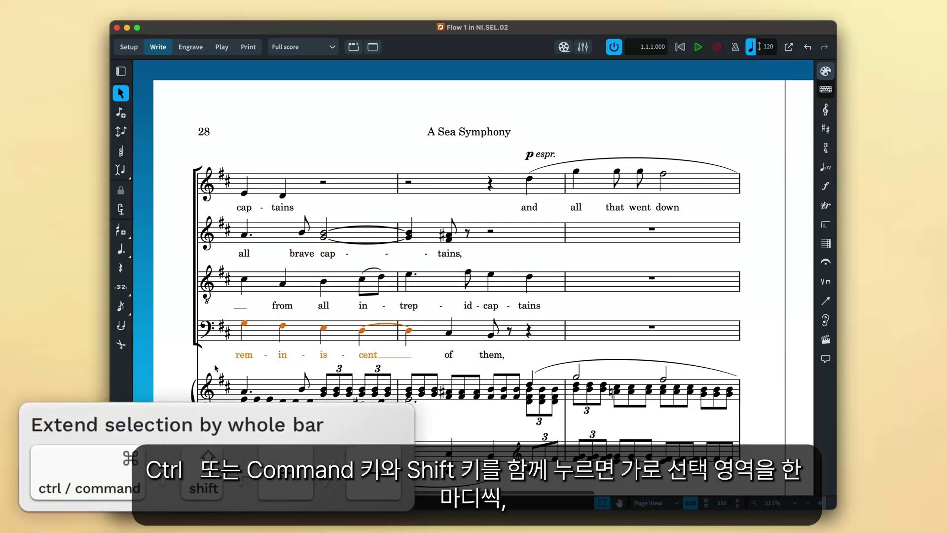
{"action": "key", "text": "super+shift+Right"}
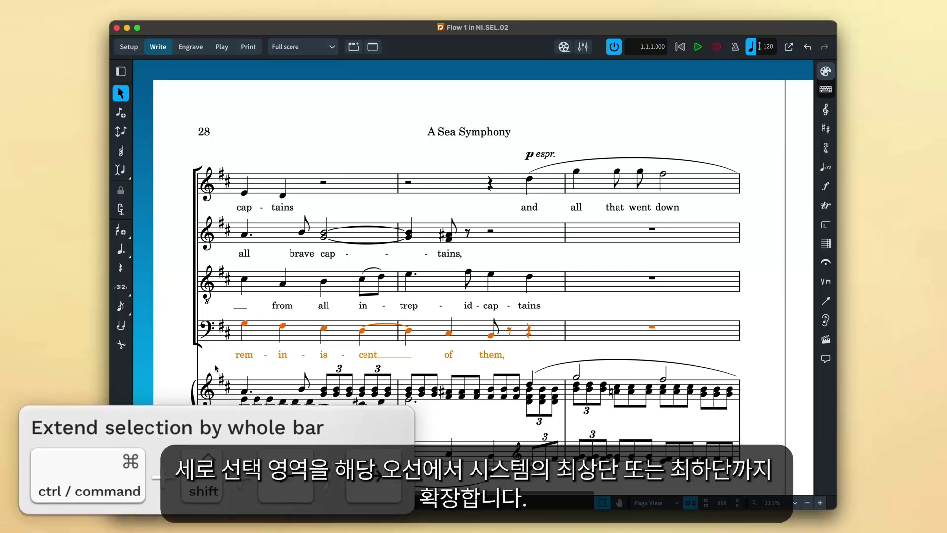
{"action": "key", "text": "super+shift+Up"}
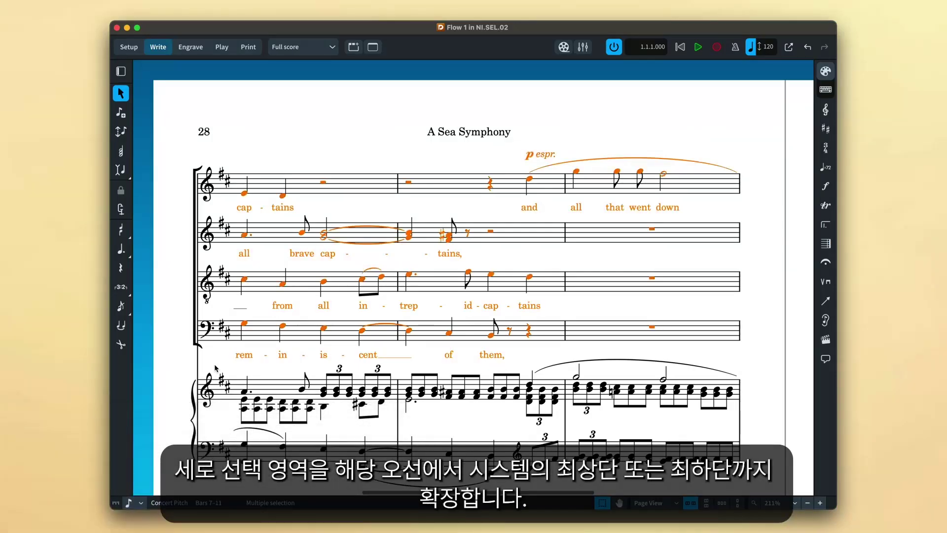
{"action": "key", "text": "super+shift+Down"}
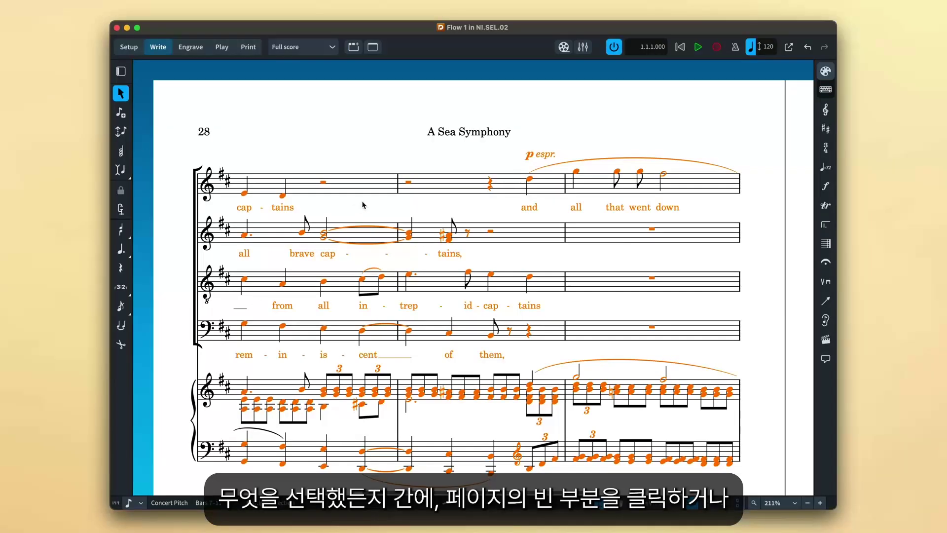
Clear the whole selection on page 28 using the Select None command
{"action": "left_click", "coordinate": [372, 148]}
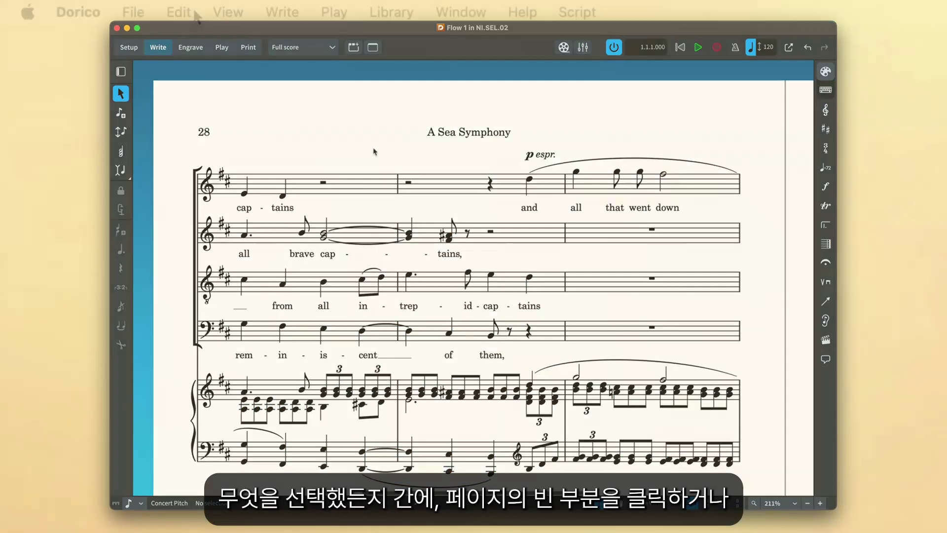
{"action": "left_click", "coordinate": [194, 9]}
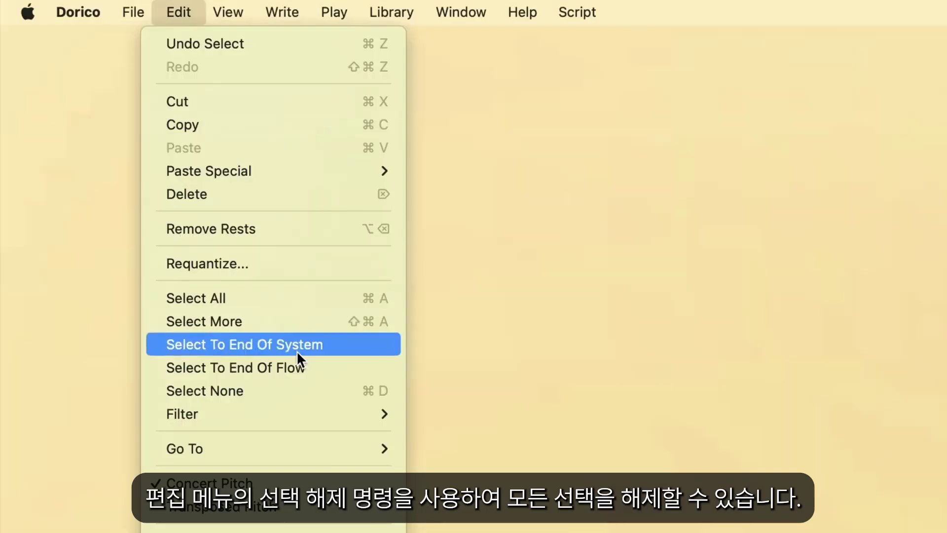
{"action": "left_click", "coordinate": [299, 390]}
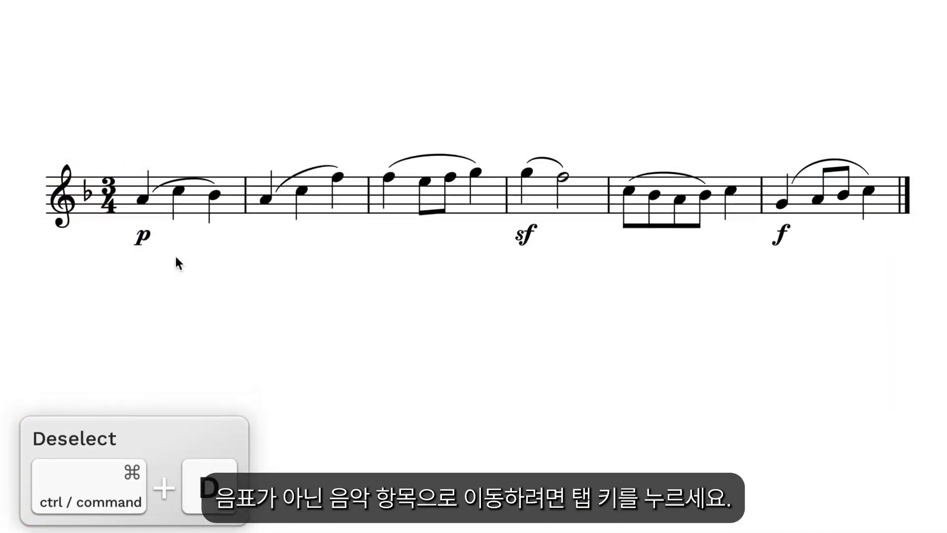
Select the first note of the 3/4 melody, cycle to its p dynamic, and move the selection through sf to the f dynamic
{"action": "left_click", "coordinate": [143, 199]}
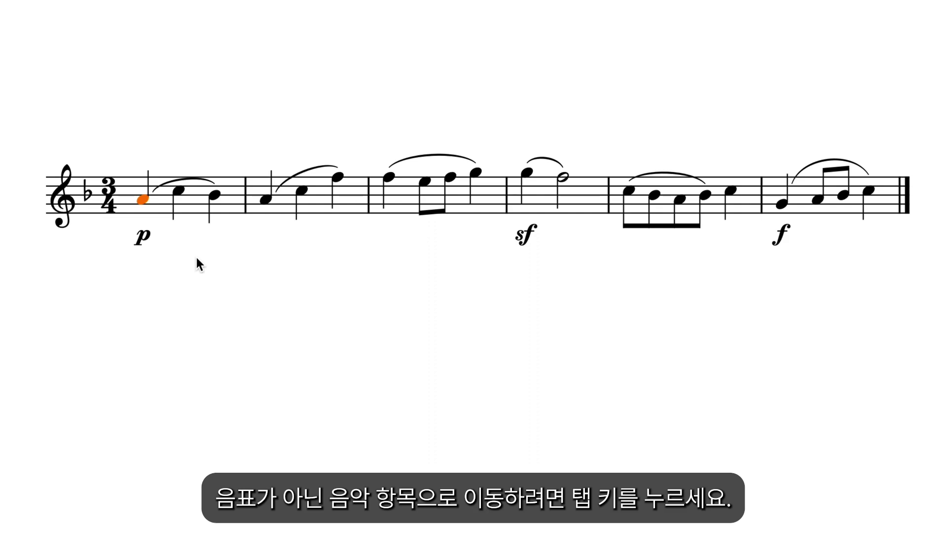
{"action": "key", "text": "Tab"}
{"action": "key", "text": "Tab"}
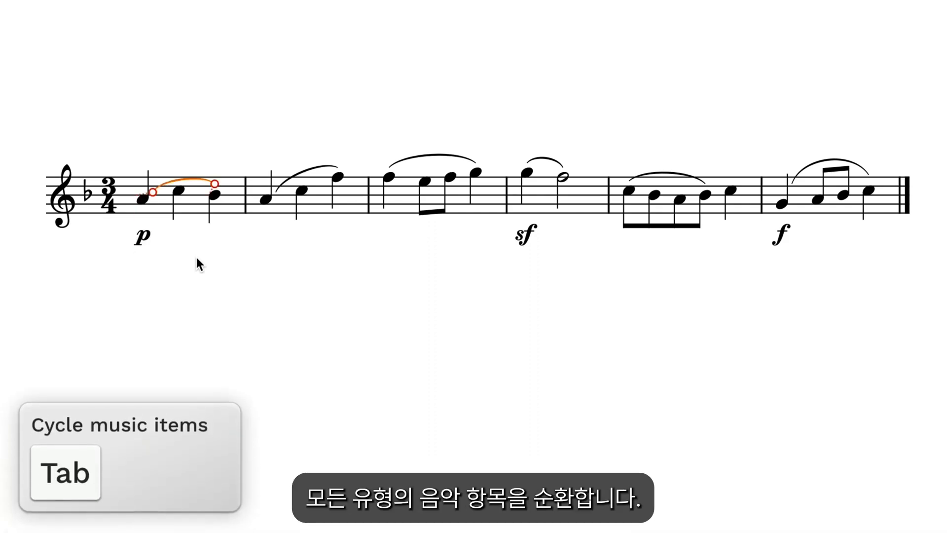
{"action": "key", "text": "Tab"}
{"action": "key", "text": "Tab"}
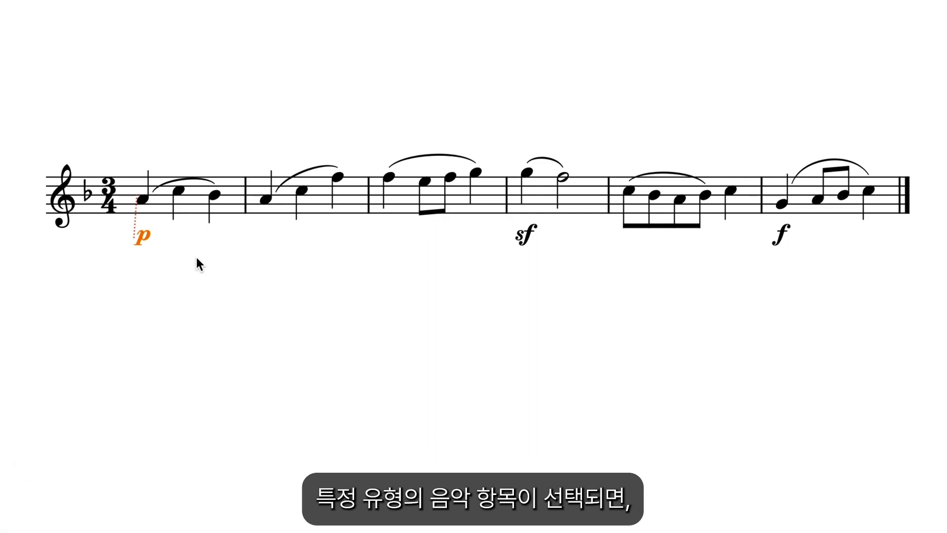
{"action": "key", "text": "Right"}
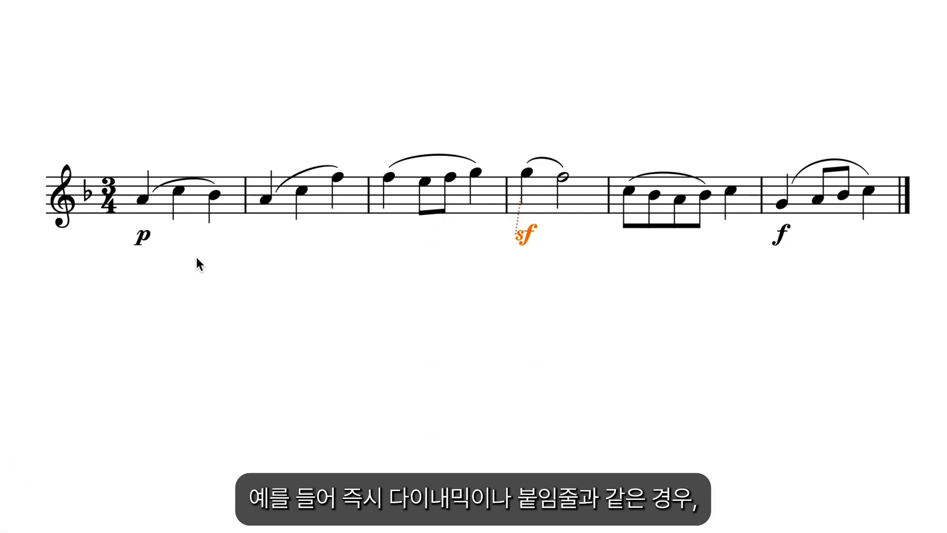
{"action": "key", "text": "Right"}
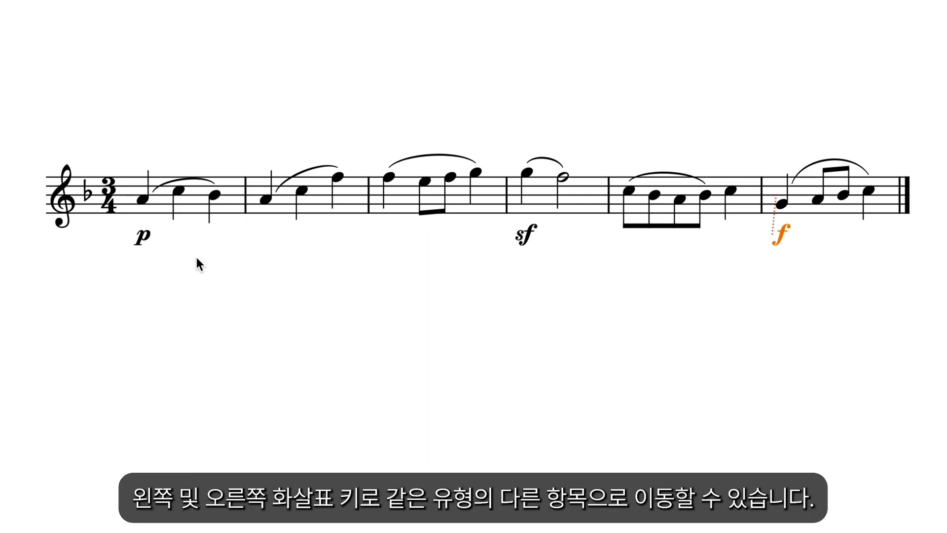
Switch to the melody's slurs and move the selection backwards from slur to slur
{"action": "key", "text": "Right"}
{"action": "key", "text": "Left"}
{"action": "key", "text": "Left"}
{"action": "key", "text": "Left"}
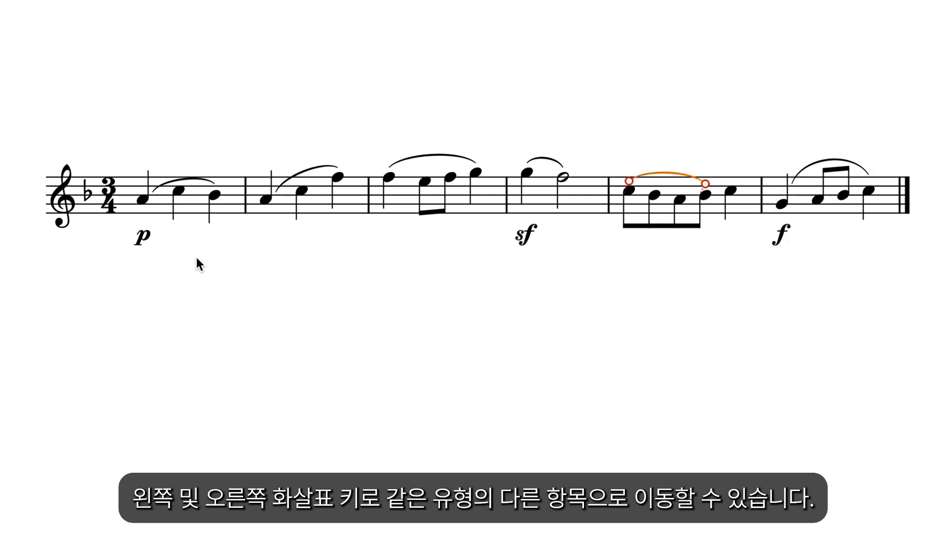
{"action": "key", "text": "Left"}
{"action": "key", "text": "Left"}
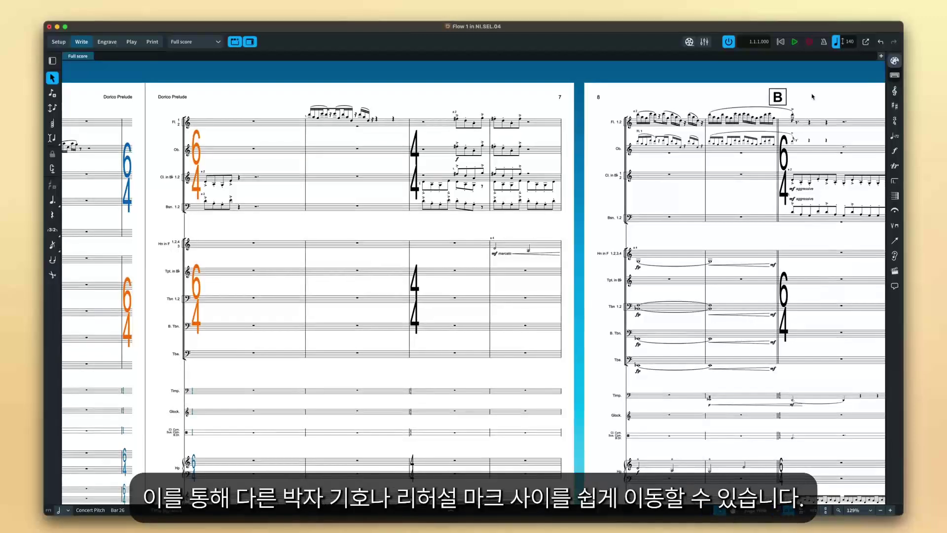
Move the selection between the 6/4 and 4/4 time signatures on pages 7 and 8, and select rehearsal mark B
{"action": "key", "text": "Right"}
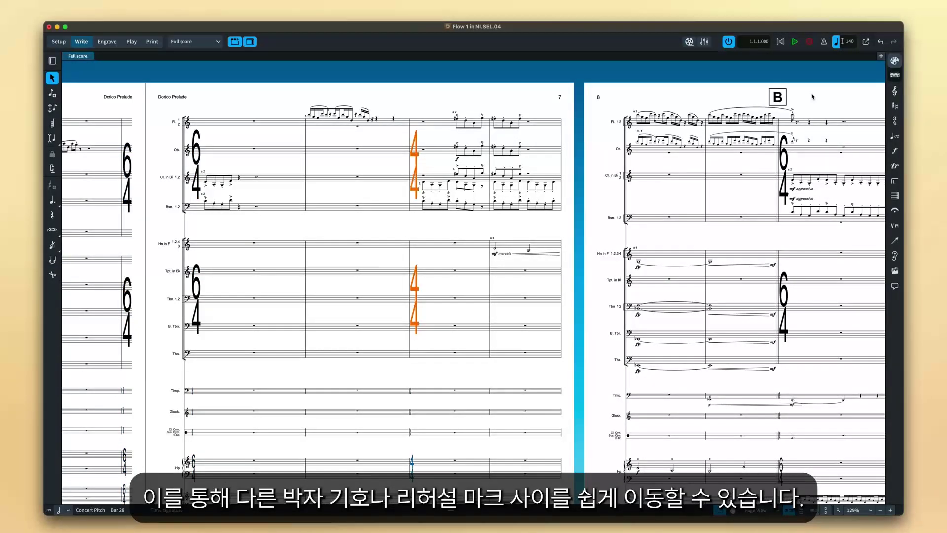
{"action": "key", "text": "Right"}
{"action": "key", "text": "Left"}
{"action": "key", "text": "Left"}
{"action": "left_click", "coordinate": [778, 102]}
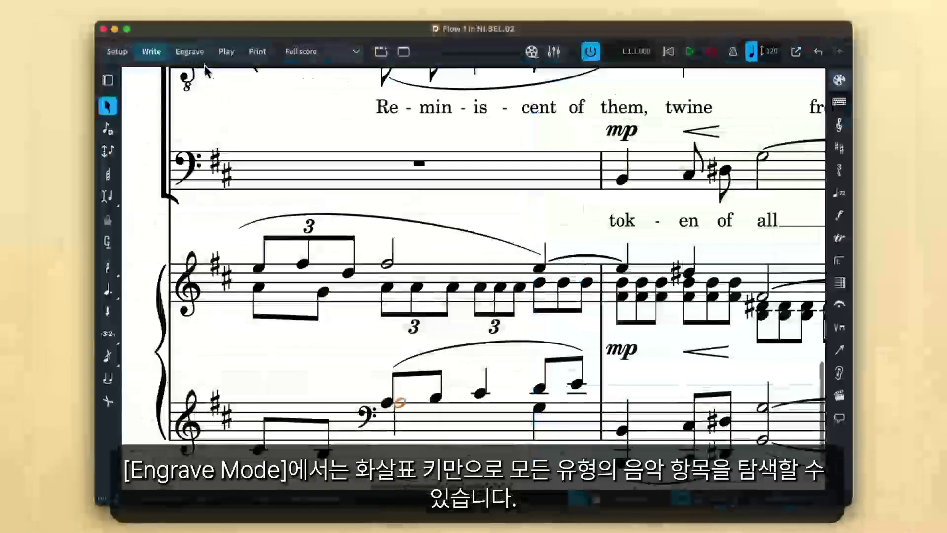
In Engrave mode, move the selection upwards from the lower staff's half note through stem, beam, triplet number and notes to the upper staff's slur
{"action": "left_click", "coordinate": [191, 52]}
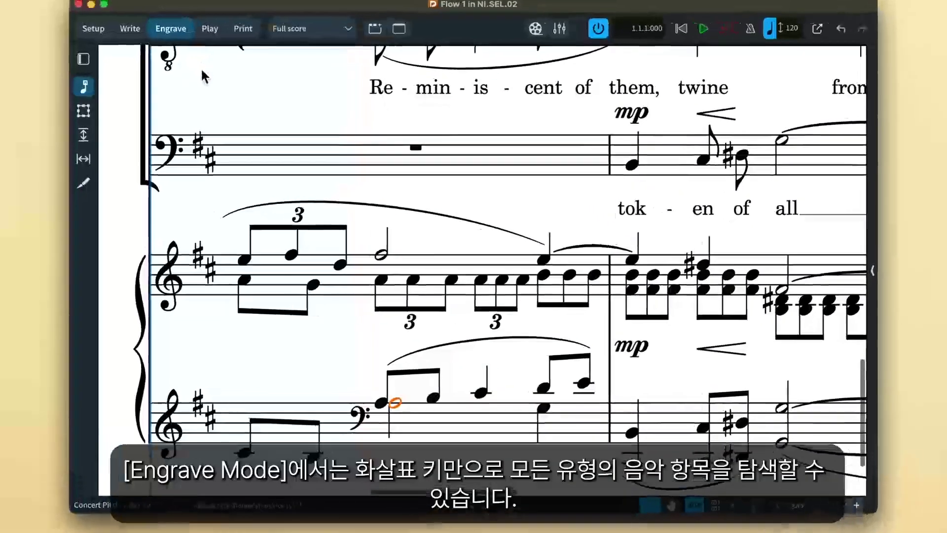
{"action": "key", "text": "Up"}
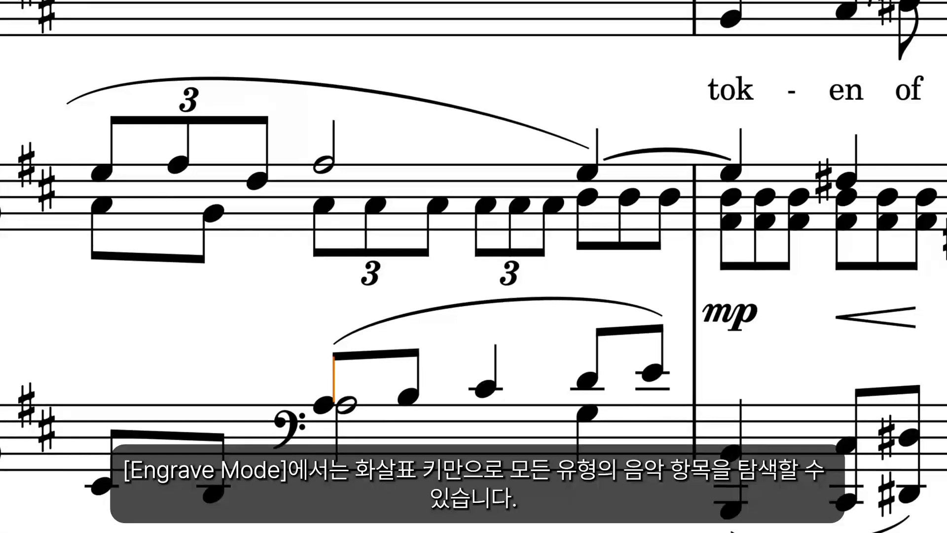
{"action": "key", "text": "Up"}
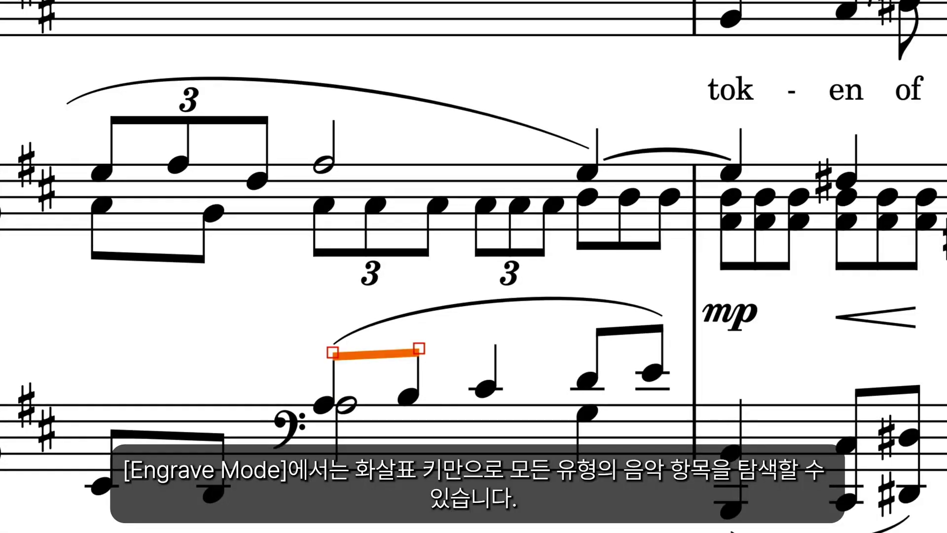
{"action": "key", "text": "Up"}
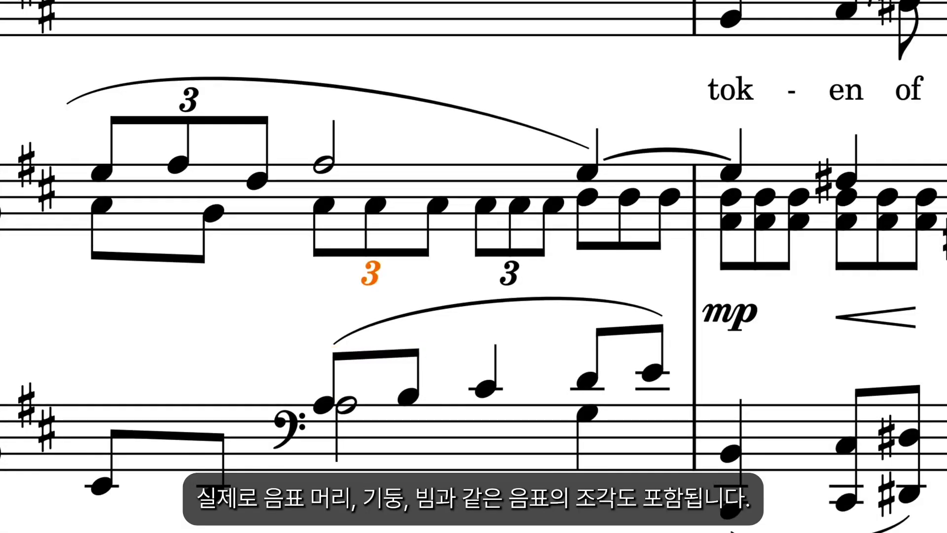
{"action": "key", "text": "Up"}
{"action": "key", "text": "Up"}
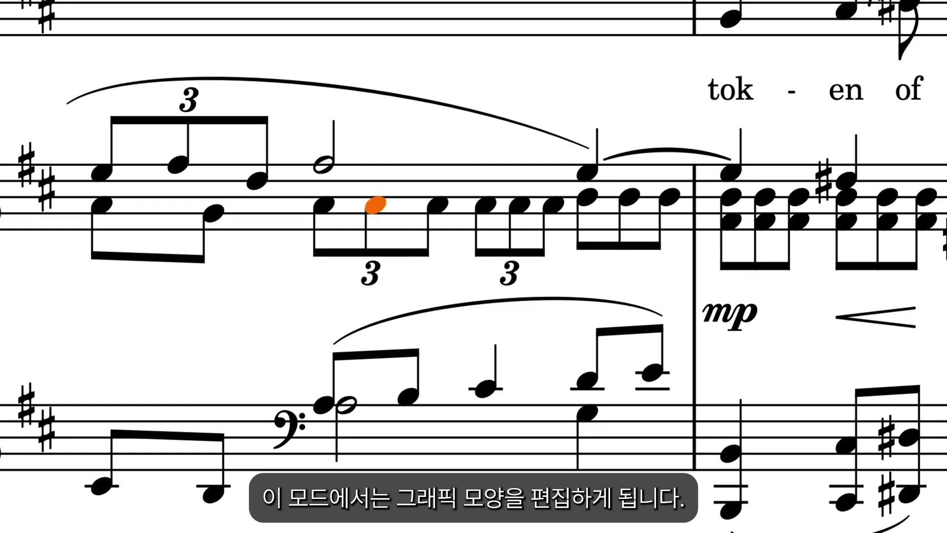
{"action": "key", "text": "Up"}
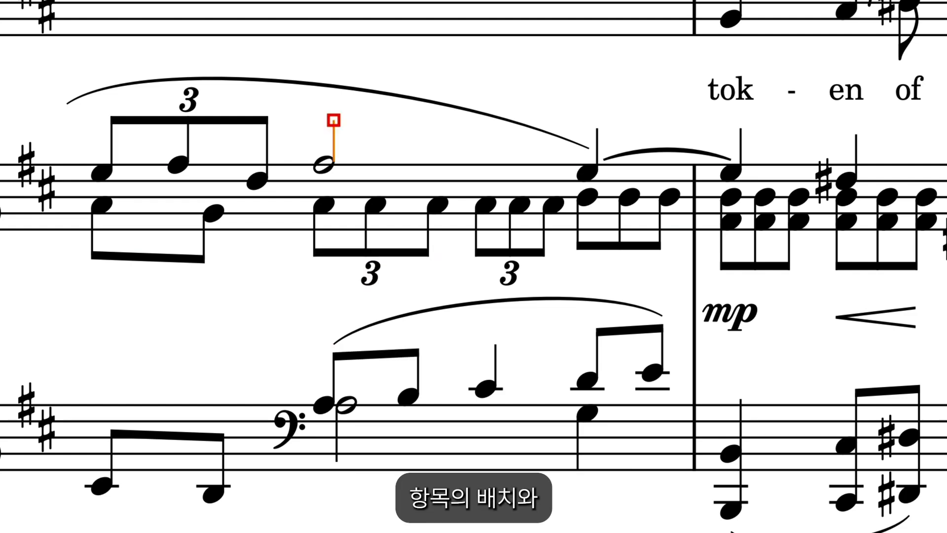
{"action": "key", "text": "Up"}
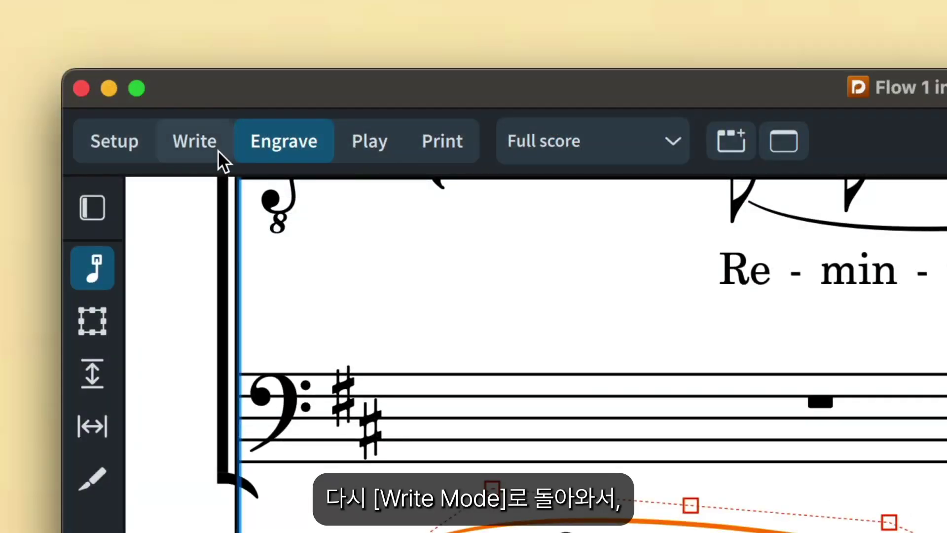
Return to Write mode and select bar 48's third bass chord, the piano's first beamed treble group, and the whole bass bar in turn
{"action": "left_click", "coordinate": [218, 148]}
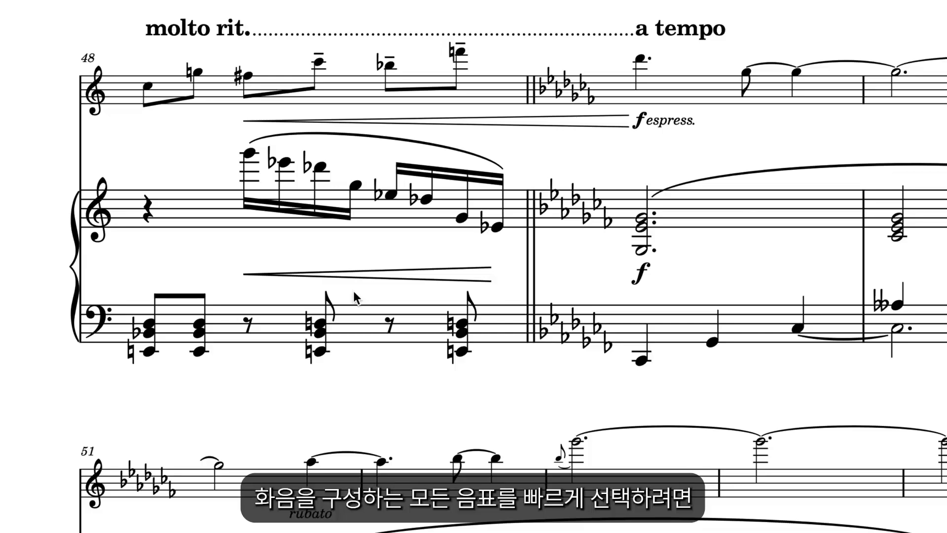
{"action": "left_click", "coordinate": [326, 303]}
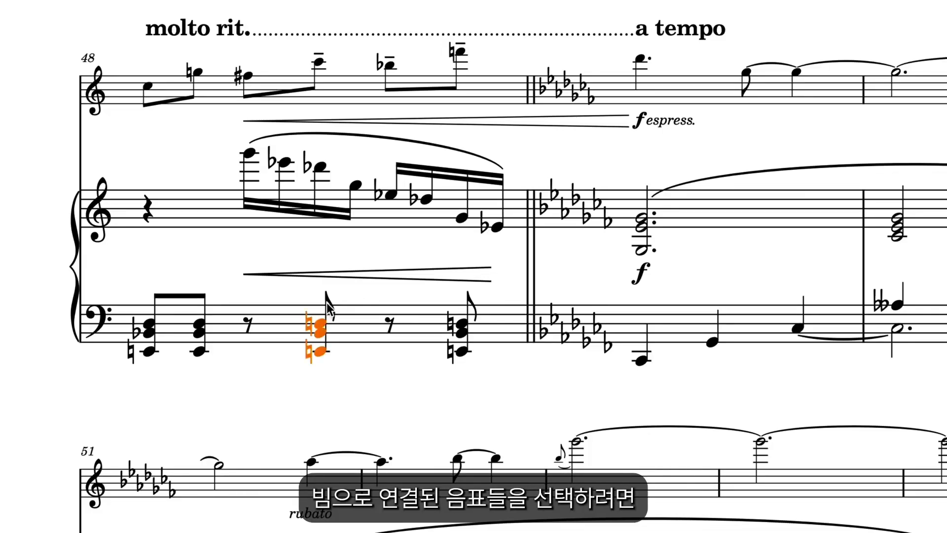
{"action": "left_click", "coordinate": [299, 206]}
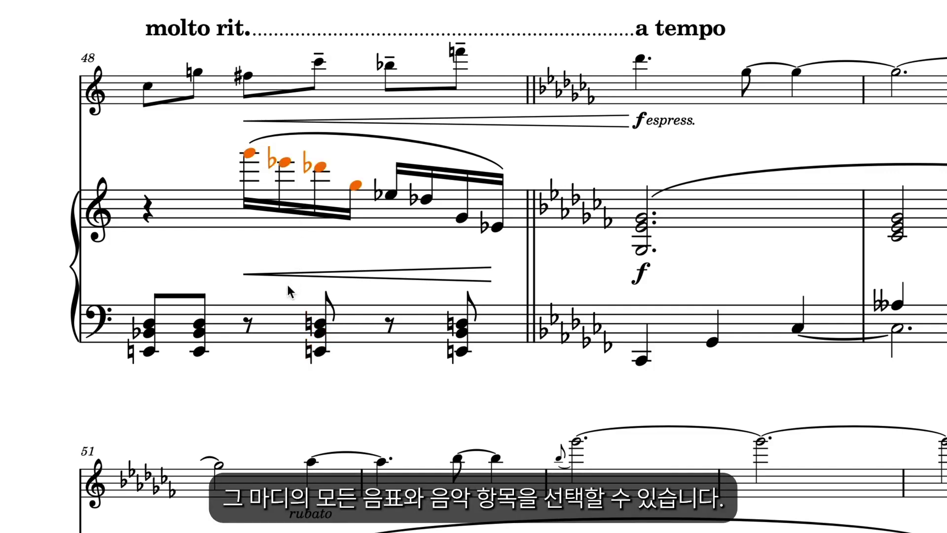
{"action": "left_click", "coordinate": [270, 321]}
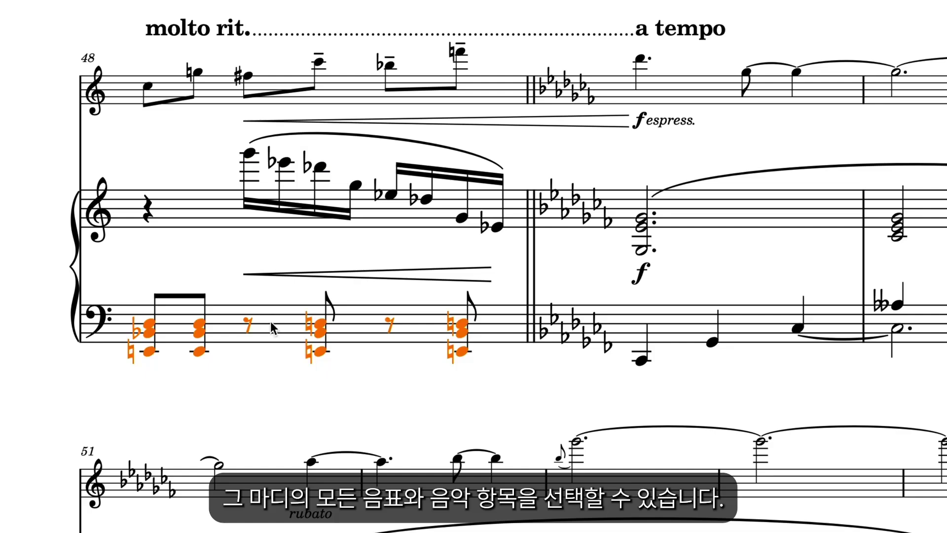
Select bar 48's piano treble notes from third to sixth, and a range from the first bass eighth rest to the last treble note
{"action": "left_click", "coordinate": [319, 168]}
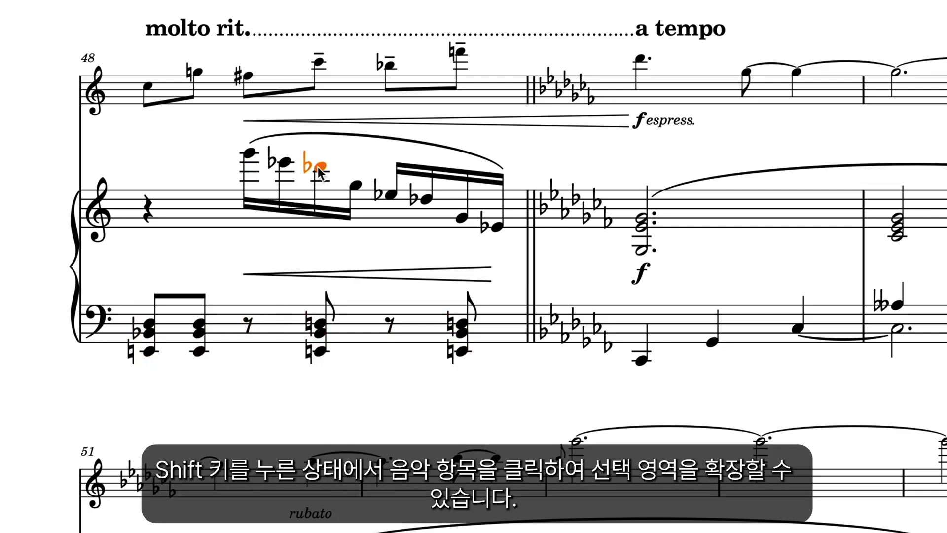
{"action": "left_click", "coordinate": [427, 199], "text": "shift"}
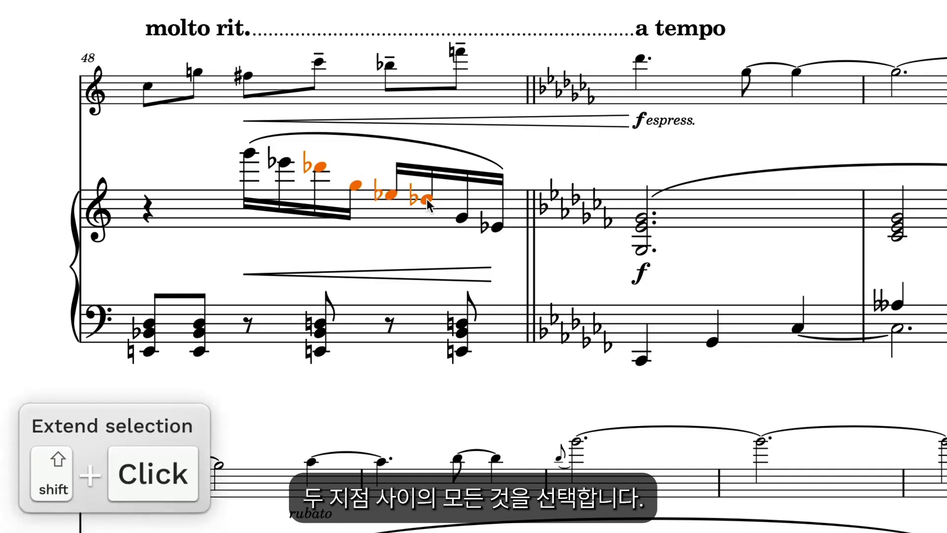
{"action": "left_click", "coordinate": [247, 322]}
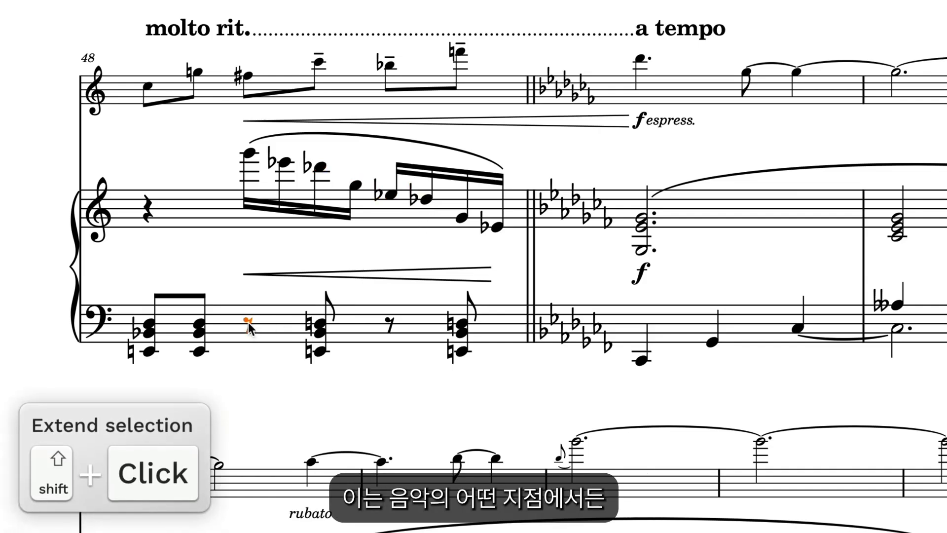
{"action": "left_click", "coordinate": [497, 228], "text": "shift"}
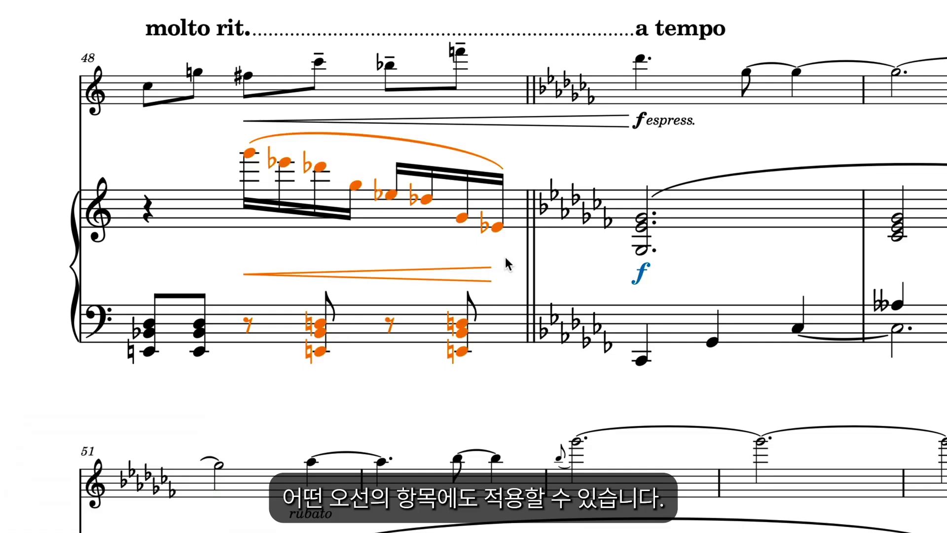
Select the lowest notes of all four bass chords in bar 48, and remove the second chord's lowest note from the selection
{"action": "left_click", "coordinate": [148, 351]}
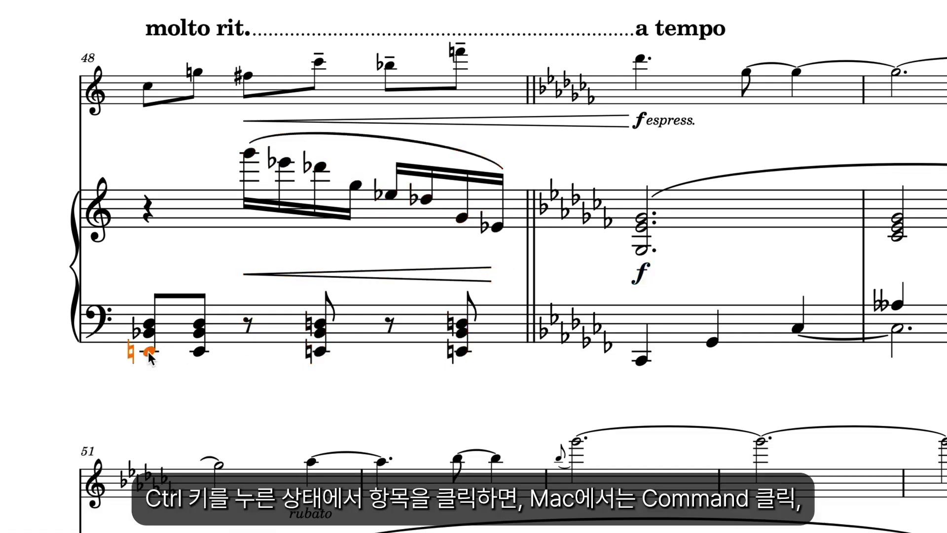
{"action": "left_click", "coordinate": [199, 351], "text": "ctrl"}
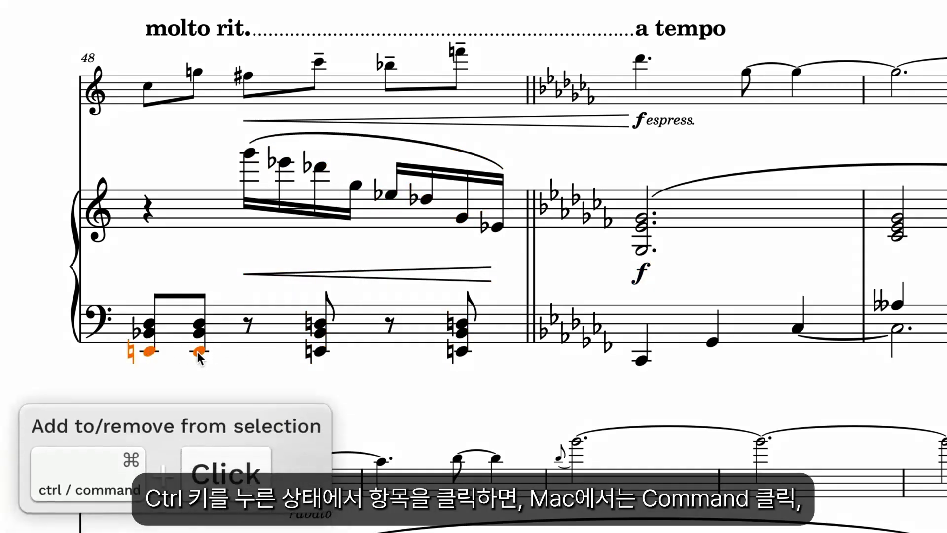
{"action": "left_click", "coordinate": [318, 348], "text": "ctrl"}
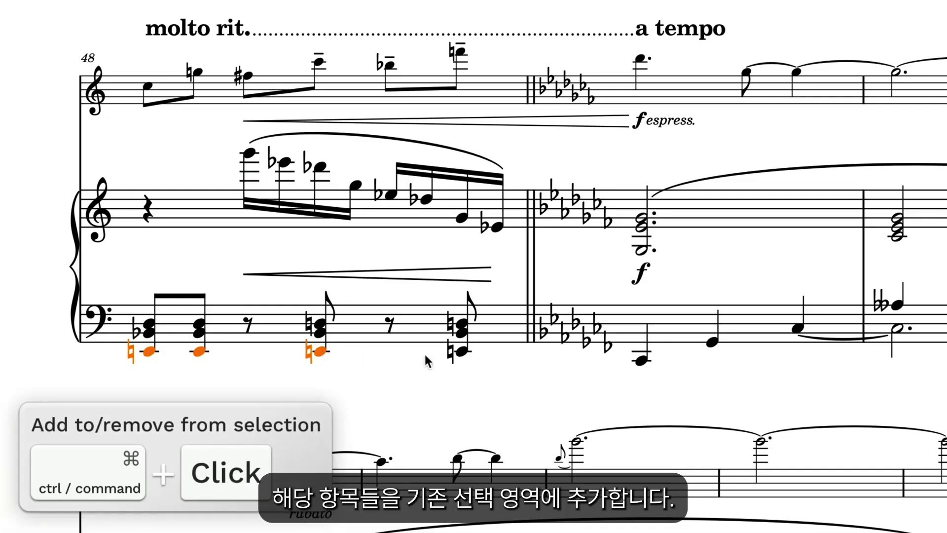
{"action": "left_click", "coordinate": [461, 352], "text": "ctrl"}
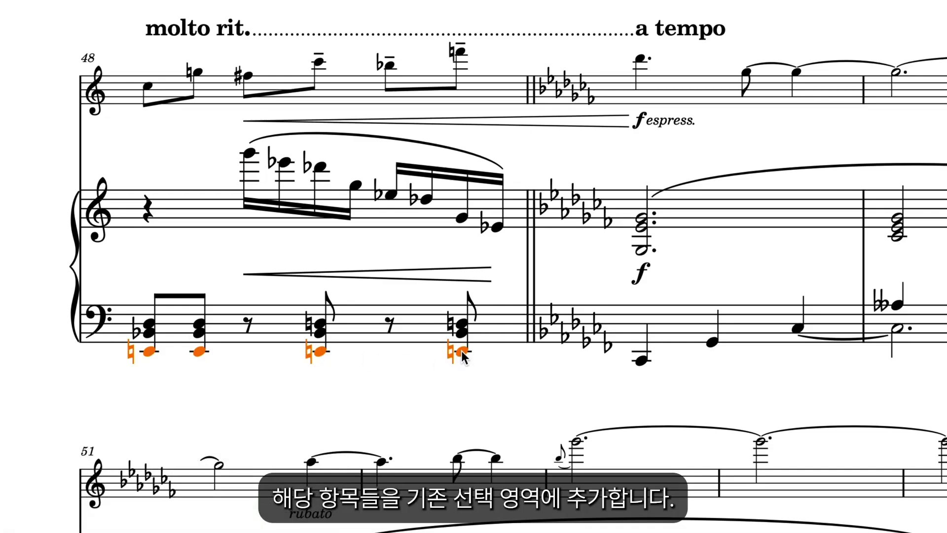
{"action": "left_click", "coordinate": [199, 352], "text": "ctrl"}
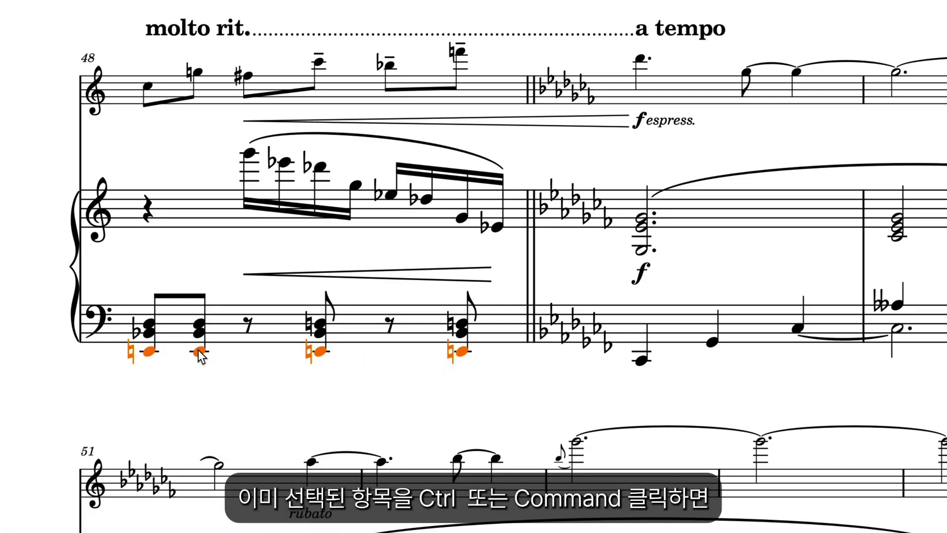
Clear the selection and marquee-select the first three bass chords of bar 48, extending the marquee up to the first four top-staff notes
{"action": "left_click", "coordinate": [236, 377]}
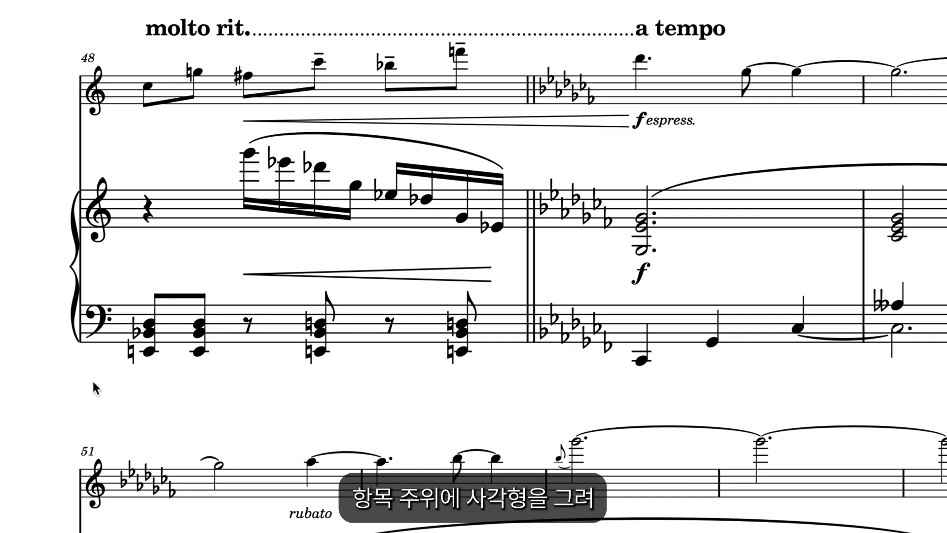
{"action": "left_click_drag", "start_coordinate": [92, 381], "coordinate": [335, 280]}
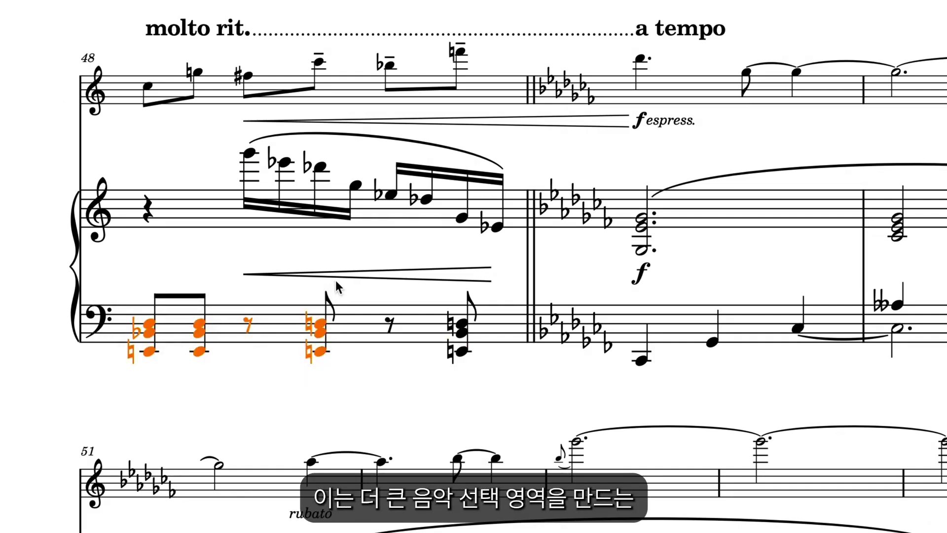
{"action": "left_click_drag", "start_coordinate": [118, 401], "coordinate": [355, 36]}
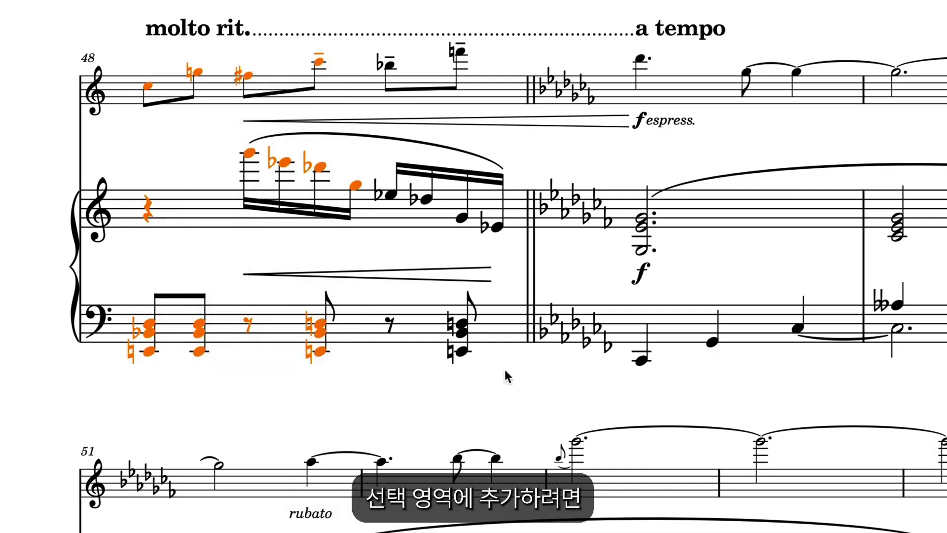
Add the remaining notes of bar 48 to the selection with another marquee, and toggle the piano hairpin's selection
{"action": "left_click_drag", "start_coordinate": [525, 374], "coordinate": [363, 42]}
{"action": "left_click", "coordinate": [407, 275], "text": "ctrl"}
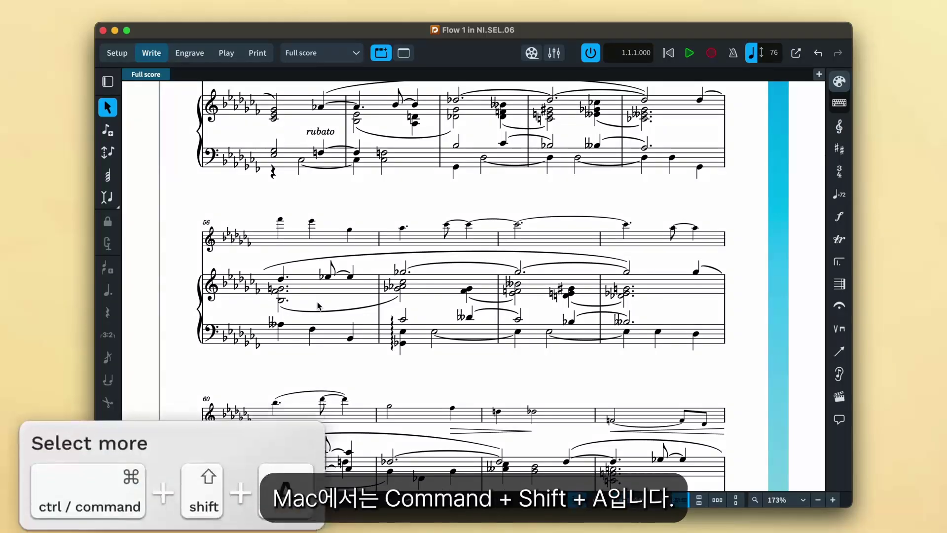
Select the first up-stem note in bar 56's piano treble staff and extend the selection with Select More three times
{"action": "left_click", "coordinate": [283, 279]}
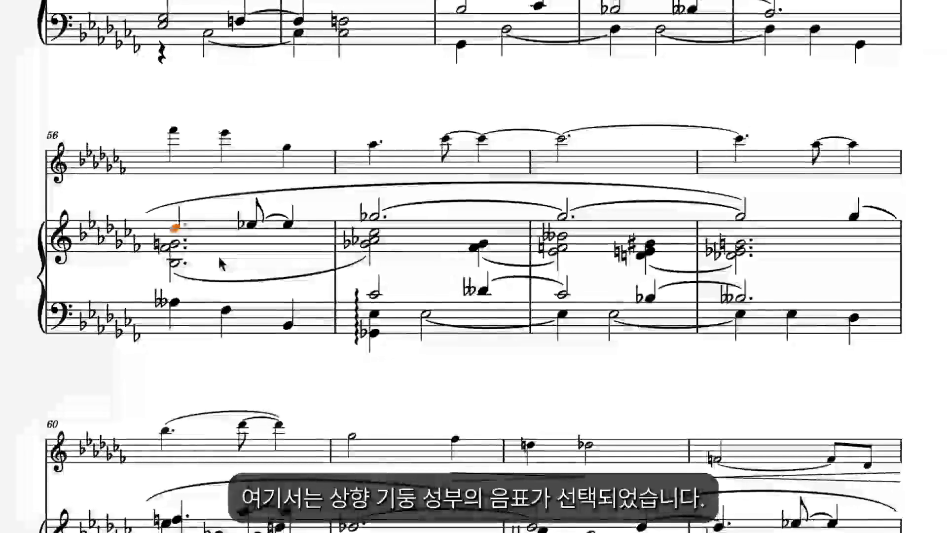
{"action": "key", "text": "ctrl+shift+a"}
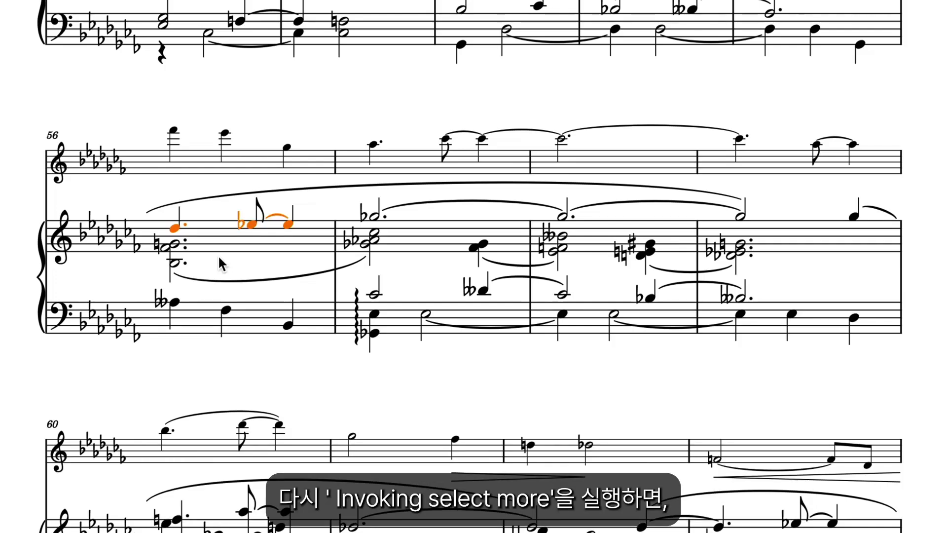
{"action": "key", "text": "ctrl+shift+a"}
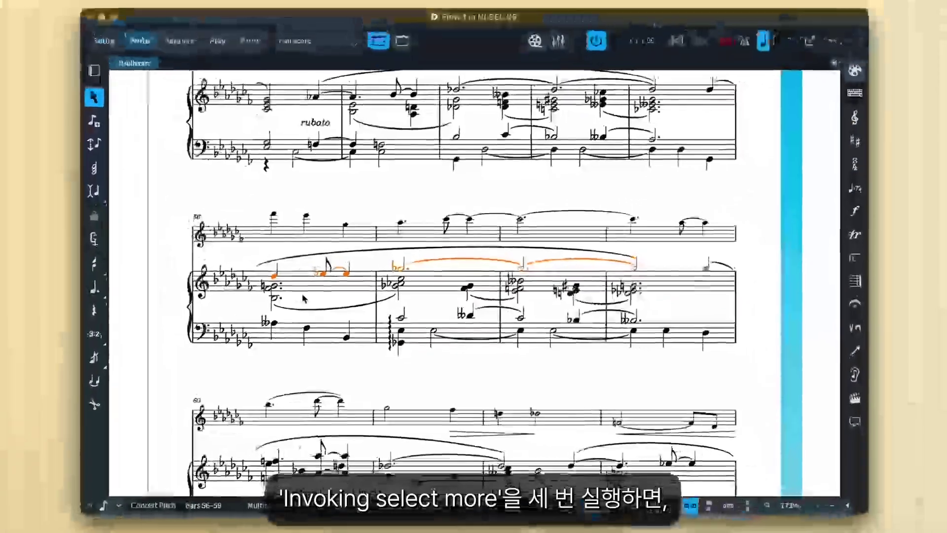
{"action": "key", "text": "super+shift+a"}
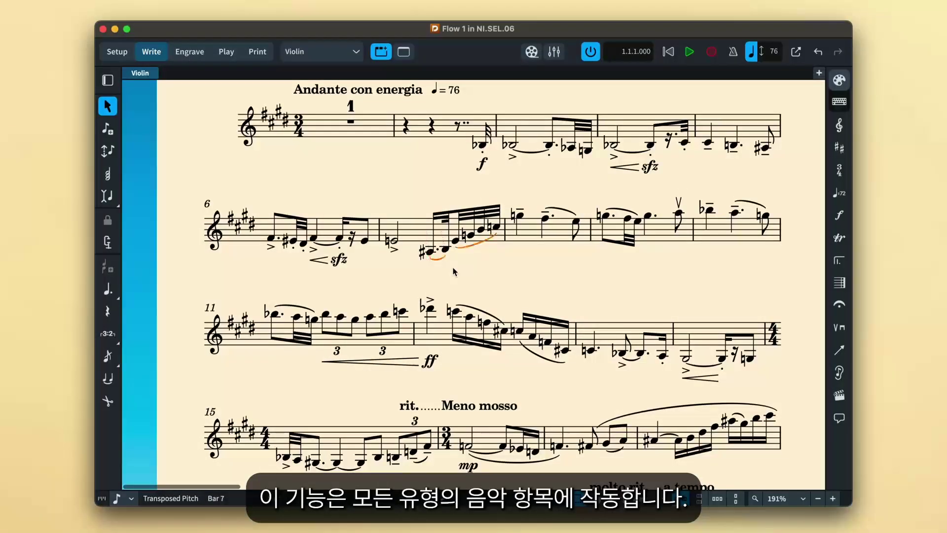
Extend the violin part's bar 7 slur selection to more slurs, and select bar 4's hairpin along with more dynamics
{"action": "key", "text": "super+shift+a"}
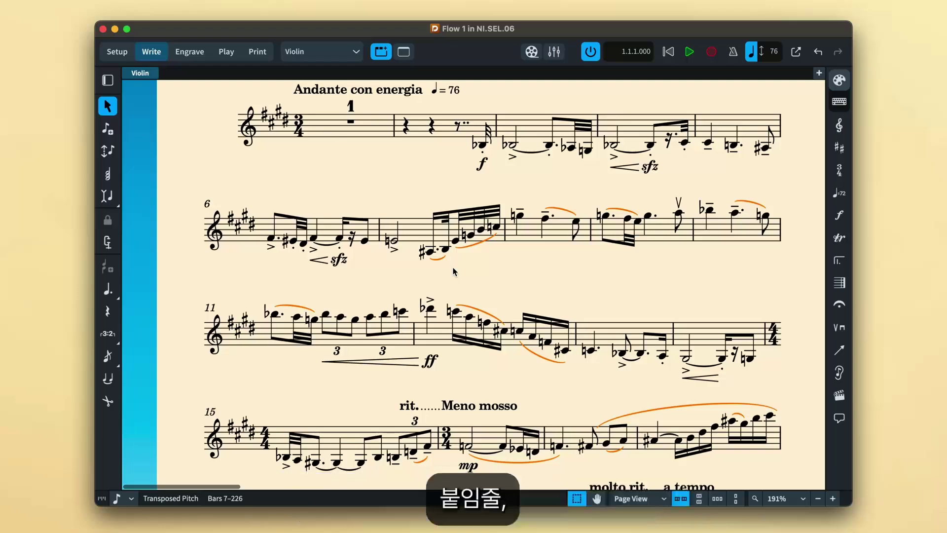
{"action": "left_click", "coordinate": [623, 168]}
{"action": "key", "text": "super+shift+a"}
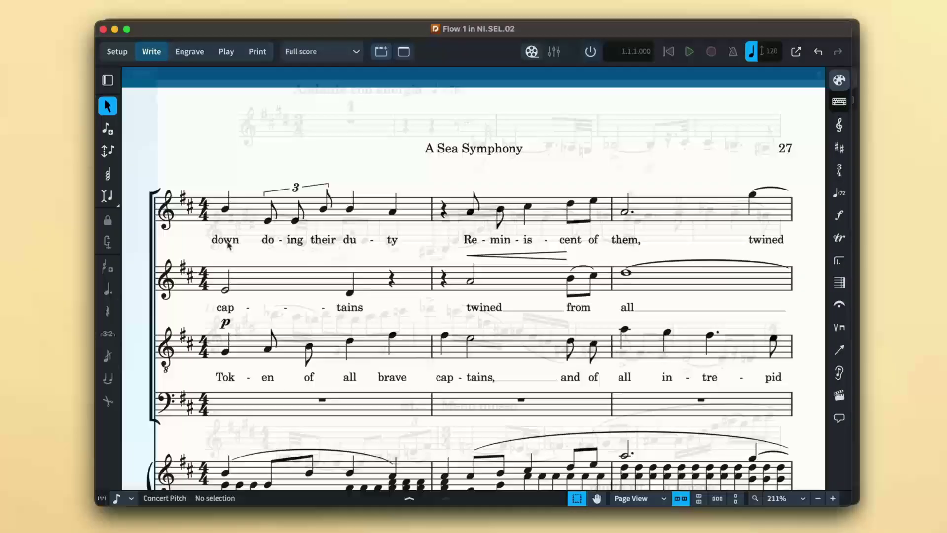
Select the lyric "down" and extend it to more lyrics, and extend the "Con moto" tempo mark to further tempo marks
{"action": "left_click", "coordinate": [235, 247]}
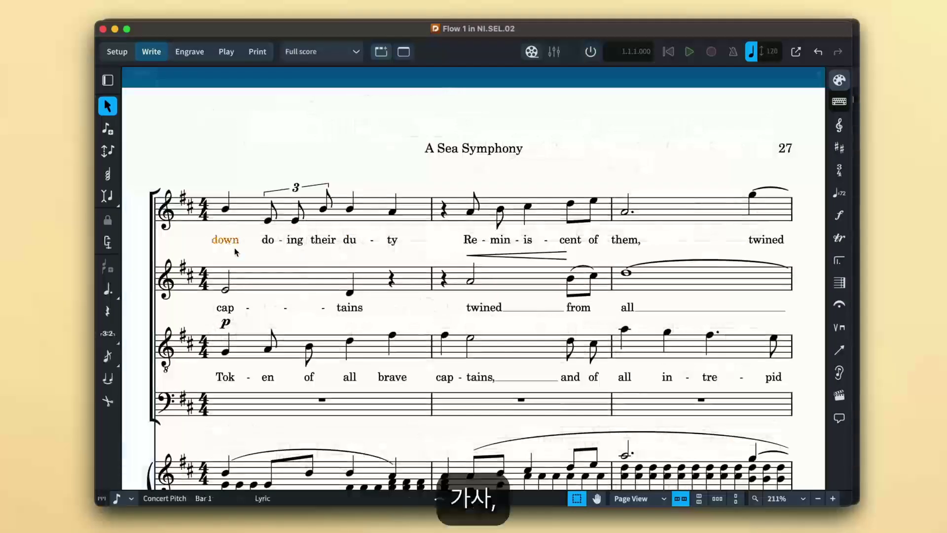
{"action": "key", "text": "super+shift+a"}
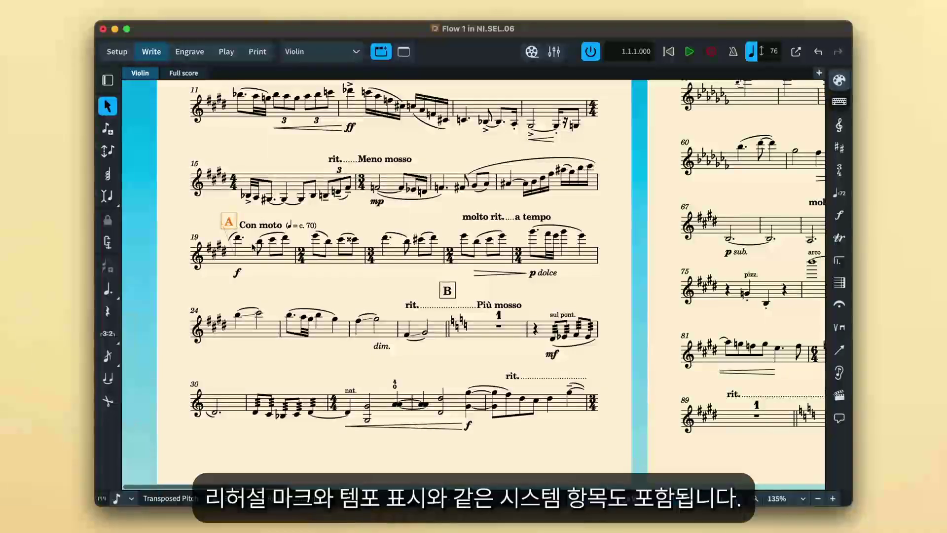
{"action": "left_click", "coordinate": [267, 230]}
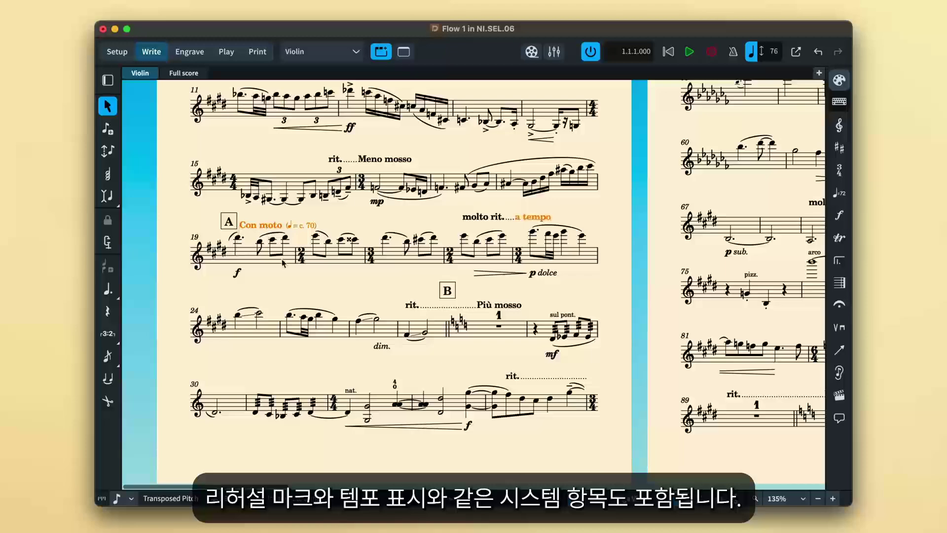
{"action": "key", "text": "super+shift+a"}
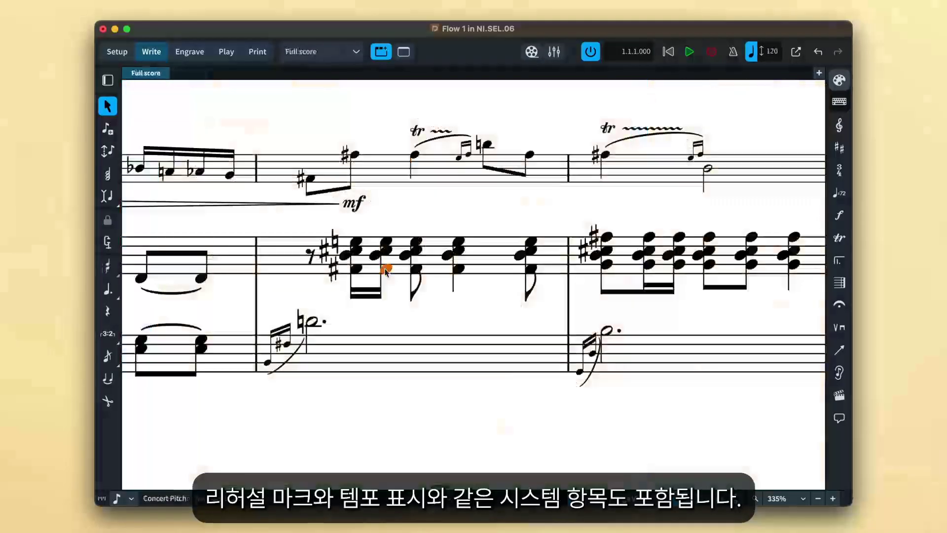
Extend the selected chord note in bar 108's piano treble staff, and expand a marquee over bar 104's first beat with Select More
{"action": "key", "text": "super+shift+a"}
{"action": "key", "text": "super+shift+a"}
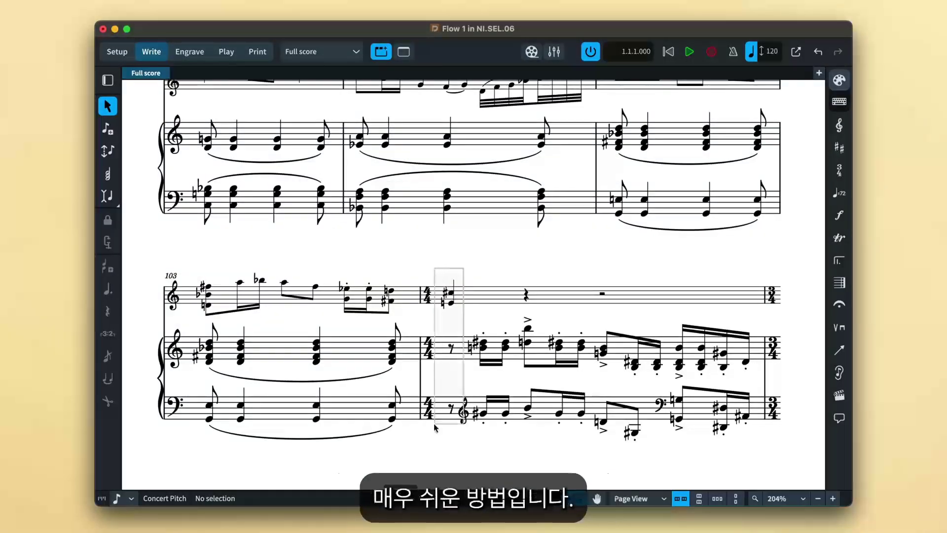
{"action": "left_click_drag", "start_coordinate": [434, 424], "coordinate": [434, 424]}
{"action": "key", "text": "super+shift+a"}
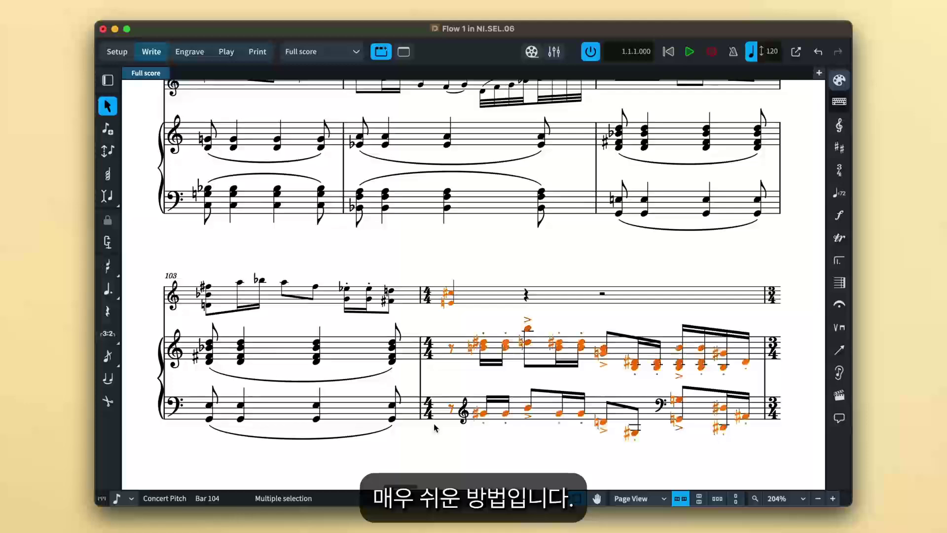
{"action": "key", "text": "super+shift+a"}
{"action": "key", "text": "super+shift+a"}
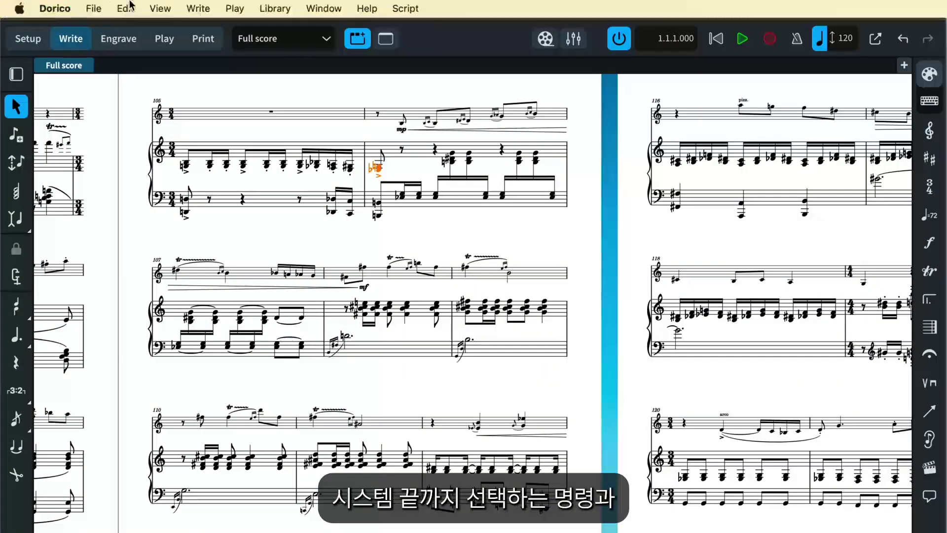
Select from bar 106's piano treble chord to the end of the flow, and select everything in the score
{"action": "left_click", "coordinate": [126, 8]}
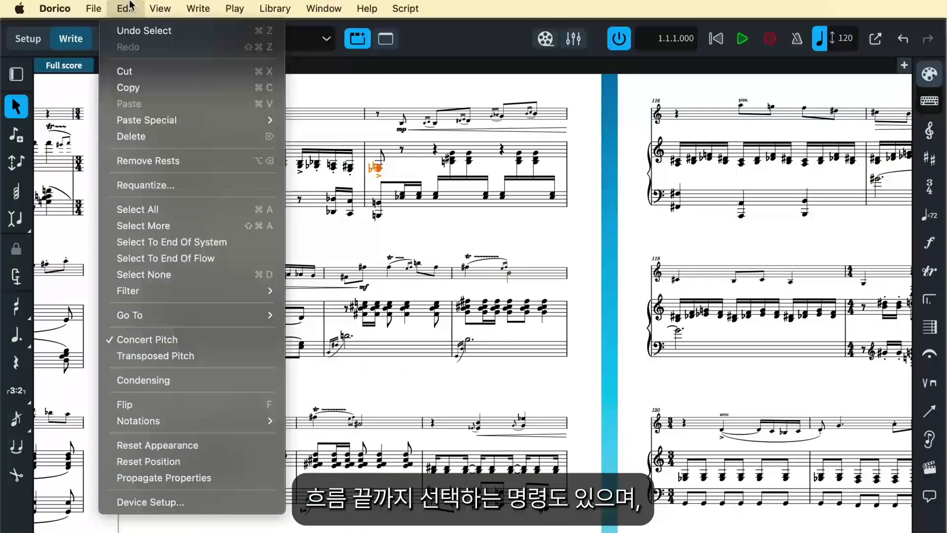
{"action": "left_click", "coordinate": [232, 260]}
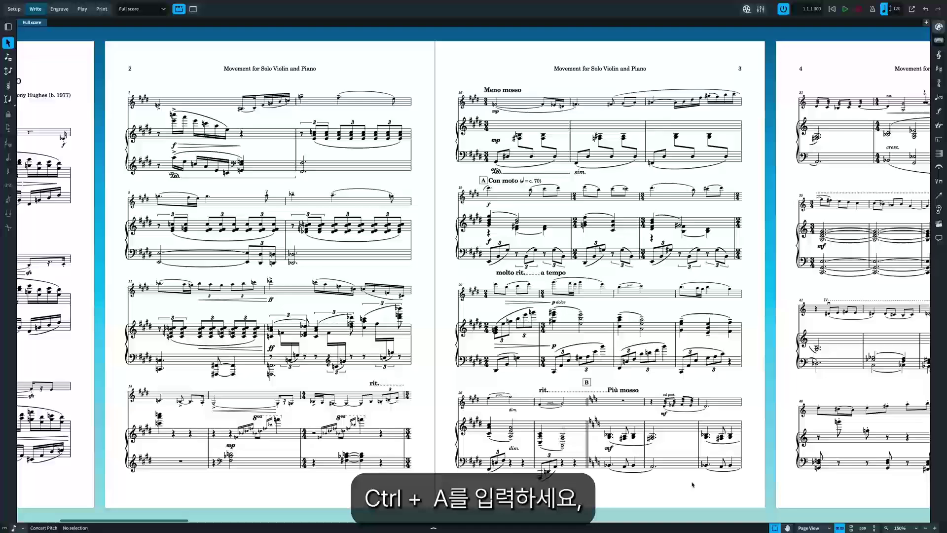
{"action": "key", "text": "ctrl+a"}
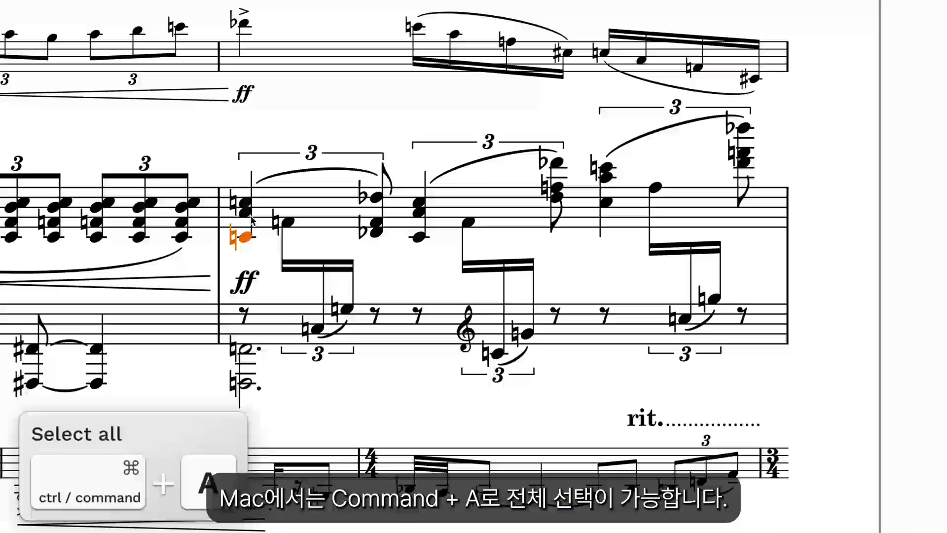
Add the outer notes of bar 12's opening piano treble chords to the selection, starting with the first chord's top note
{"action": "left_click", "coordinate": [245, 203], "text": "ctrl"}
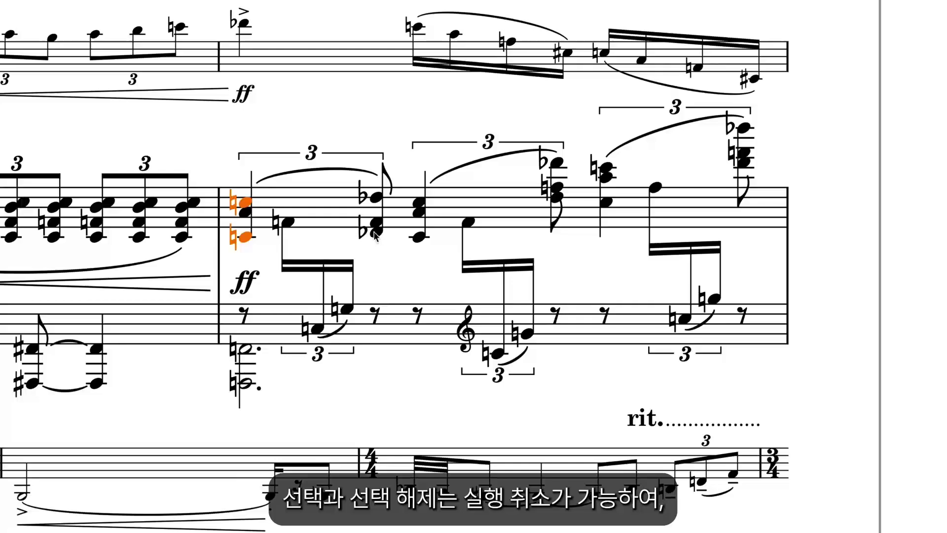
{"action": "left_click", "coordinate": [375, 231], "text": "ctrl"}
{"action": "left_click", "coordinate": [420, 235], "text": "ctrl"}
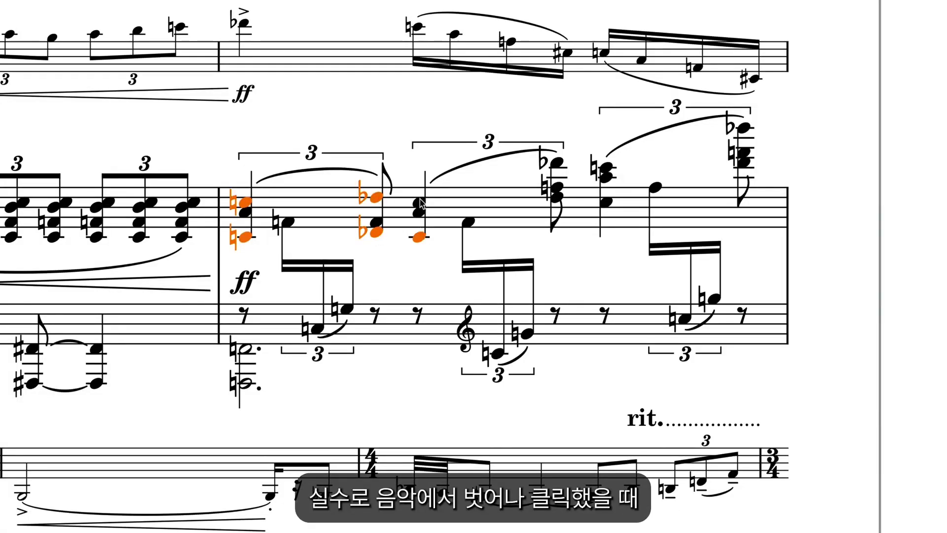
Try extending the selection to the lower note of bar 12's fourth treble chord, and undo the stray selection changes
{"action": "left_click", "coordinate": [574, 204], "text": "ctrl"}
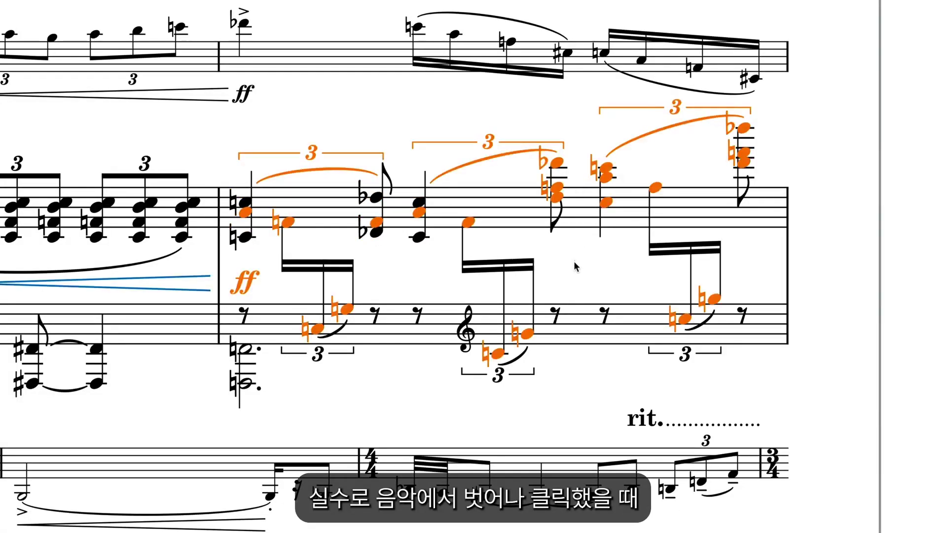
{"action": "key", "text": "super+z"}
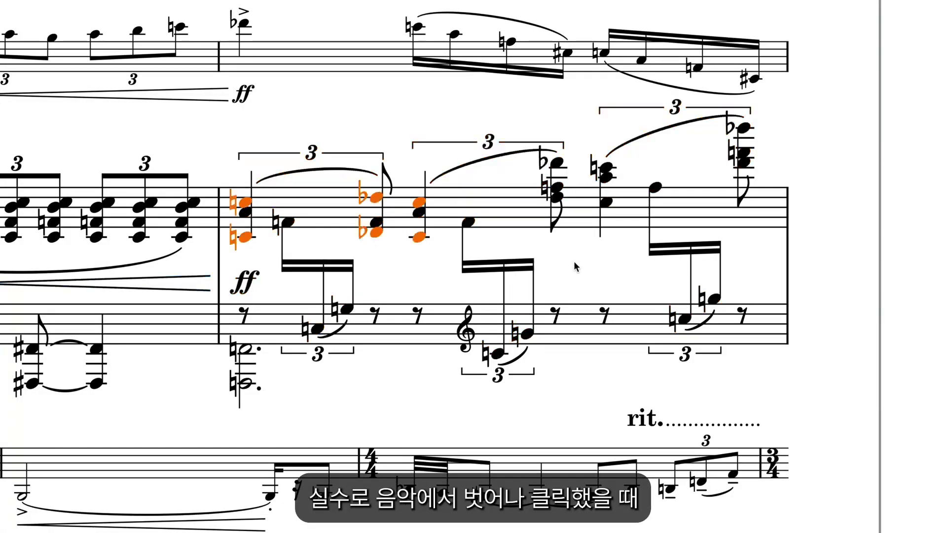
{"action": "left_click", "coordinate": [553, 196], "text": "super"}
{"action": "key", "text": "super+z"}
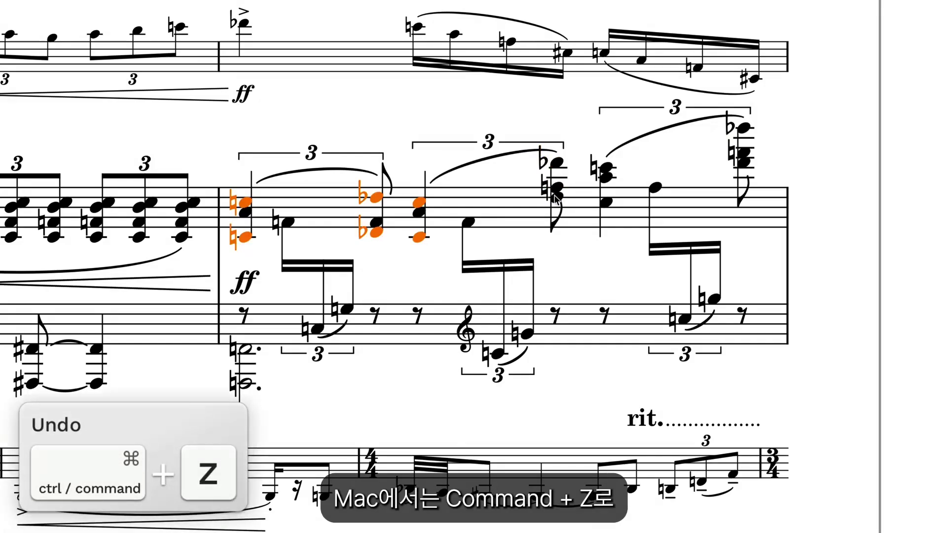
{"action": "key", "text": "super+z"}
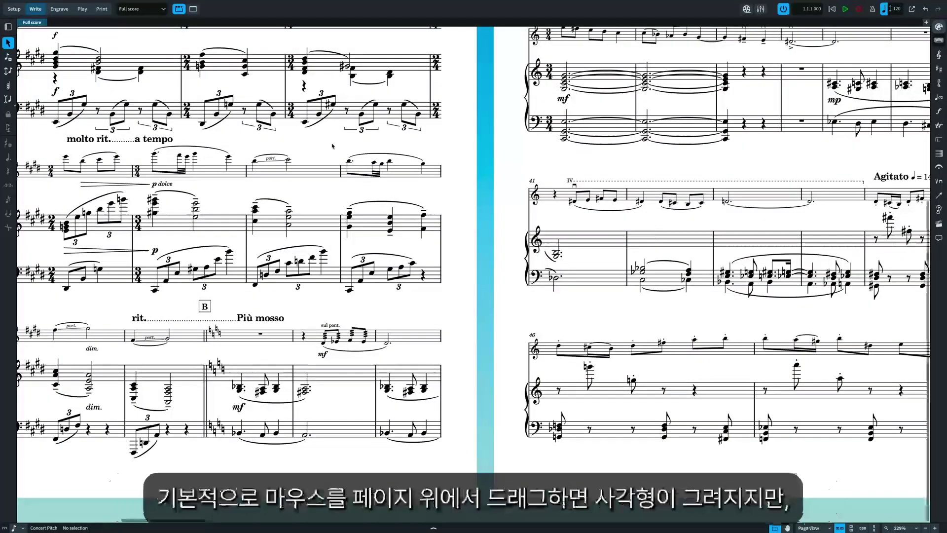
Draw marquees over empty parts of the page, and activate the Hand Tool in place of the Marquee Tool
{"action": "left_click_drag", "start_coordinate": [333, 146], "coordinate": [366, 182]}
{"action": "left_click_drag", "start_coordinate": [427, 289], "coordinate": [451, 308]}
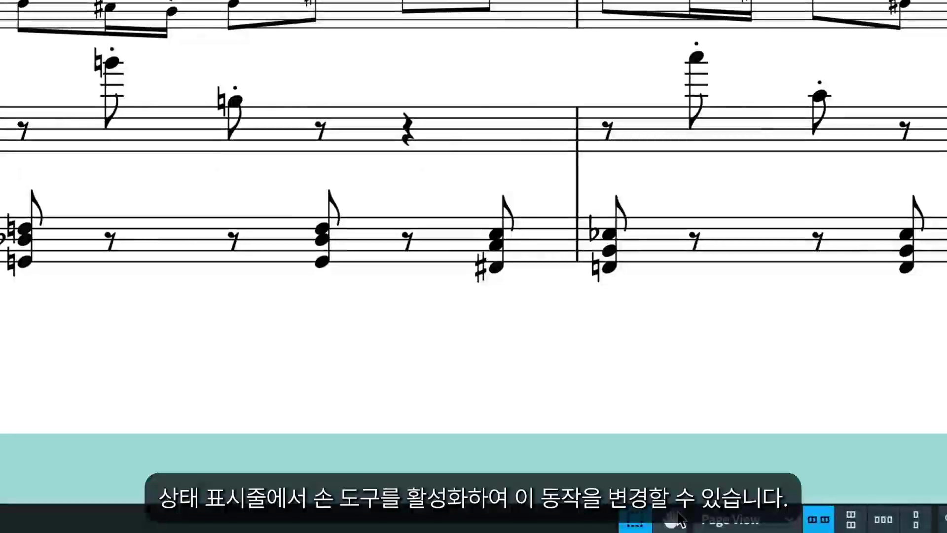
{"action": "left_click", "coordinate": [677, 516]}
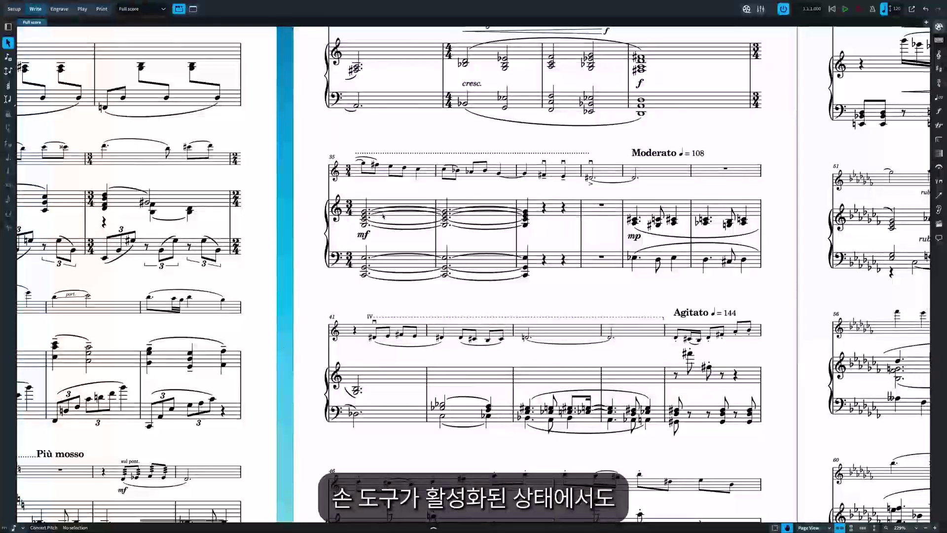
Select the tied piano treble chord in bars 35–37, and start and leave note input at bar 37's first treble rest
{"action": "left_click", "coordinate": [387, 206]}
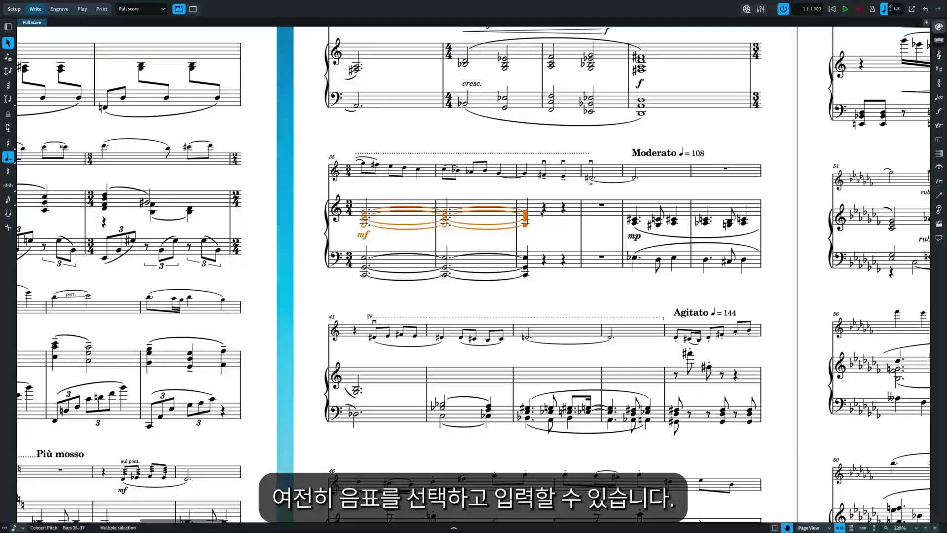
{"action": "left_click", "coordinate": [543, 208]}
{"action": "key", "text": "shift+n"}
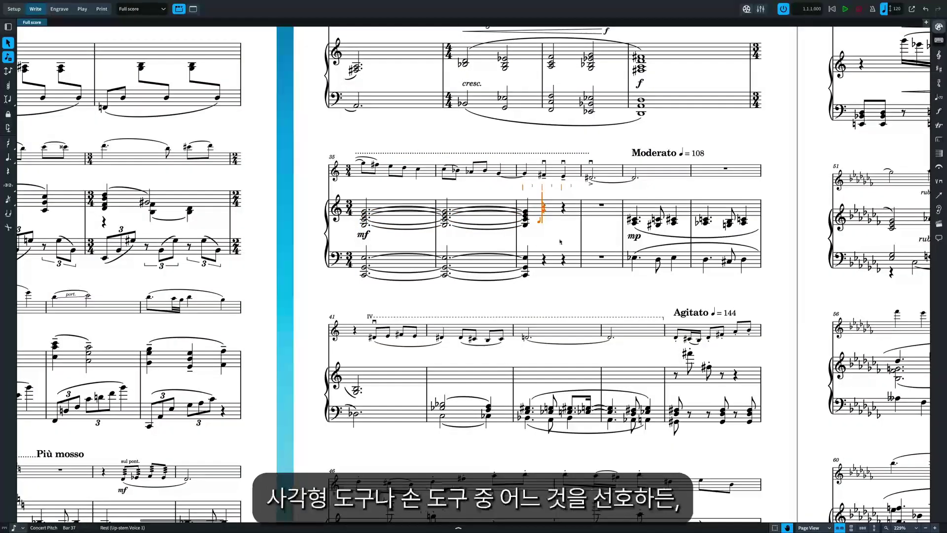
{"action": "left_click", "coordinate": [571, 295]}
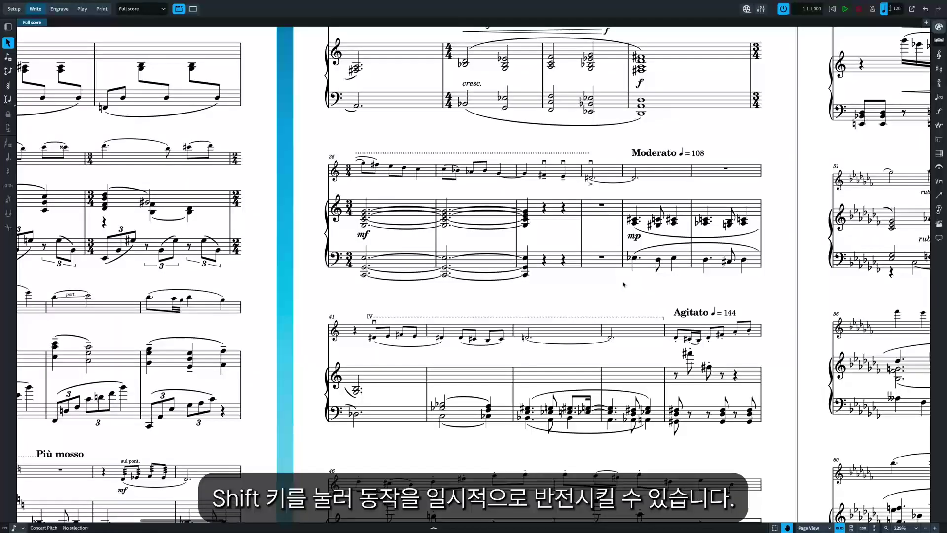
Marquee-select the piano notes in bars 39 and 40 while the Hand Tool is active, and clear the selection
{"action": "left_click_drag", "start_coordinate": [622, 283], "coordinate": [762, 190]}
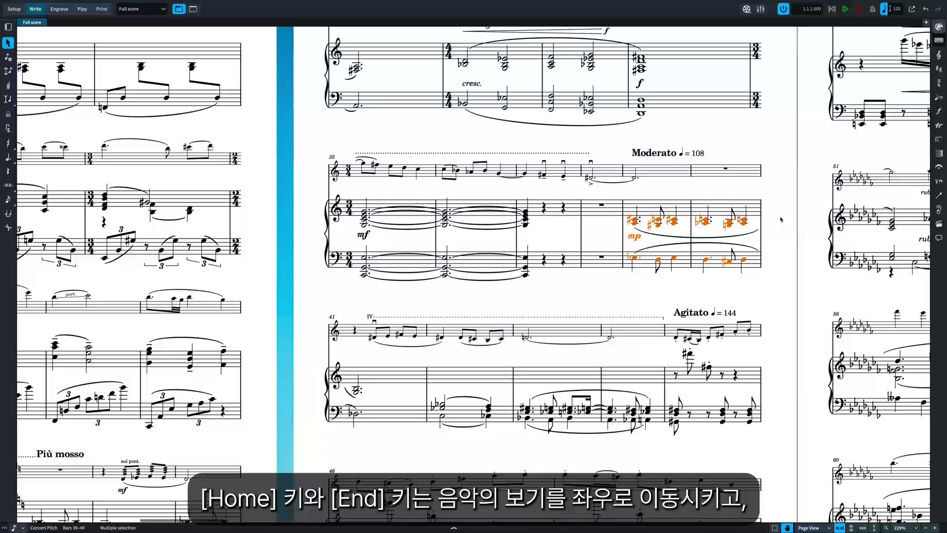
{"action": "key", "text": "Escape"}
Move the view two steps forward through the pages and back again, and view the top and bottom of the page
{"action": "key", "text": "End"}
{"action": "key", "text": "End"}
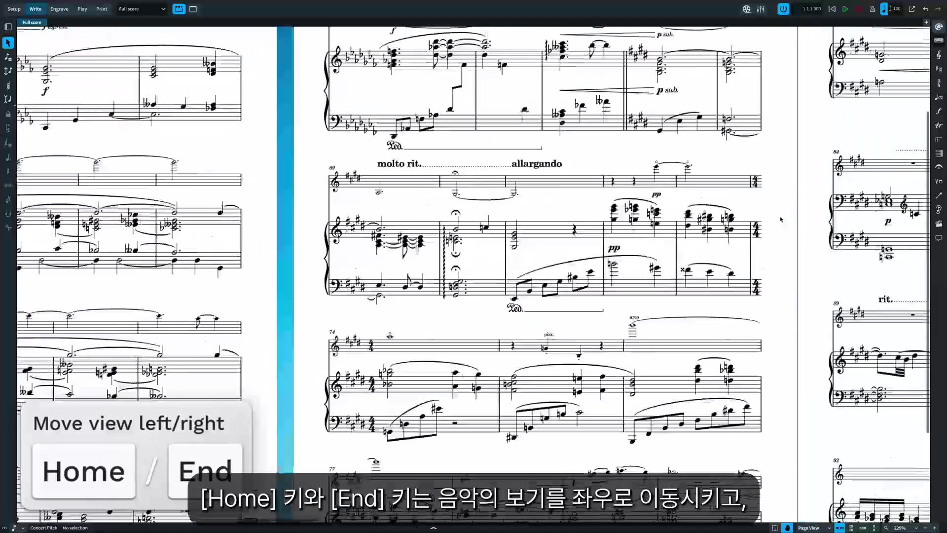
{"action": "key", "text": "Home"}
{"action": "key", "text": "Home"}
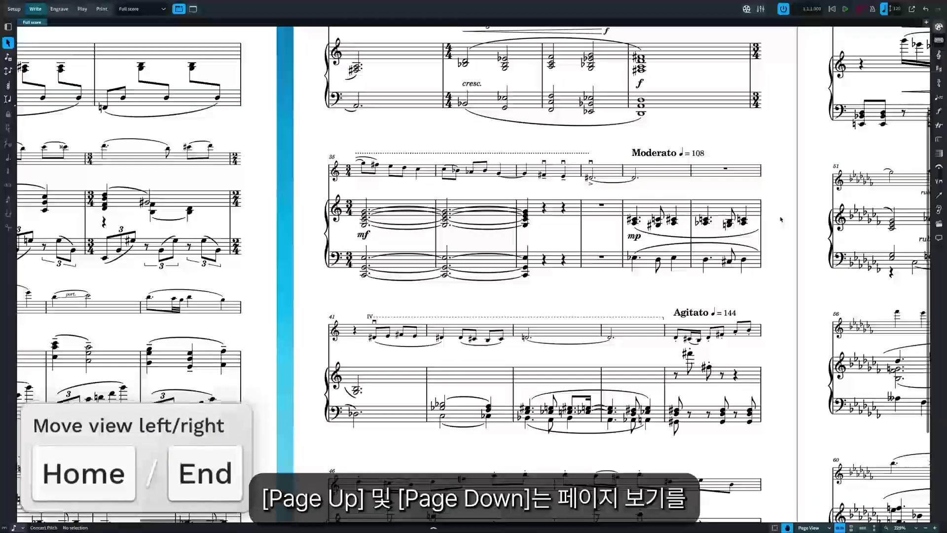
{"action": "key", "text": "Page_Up"}
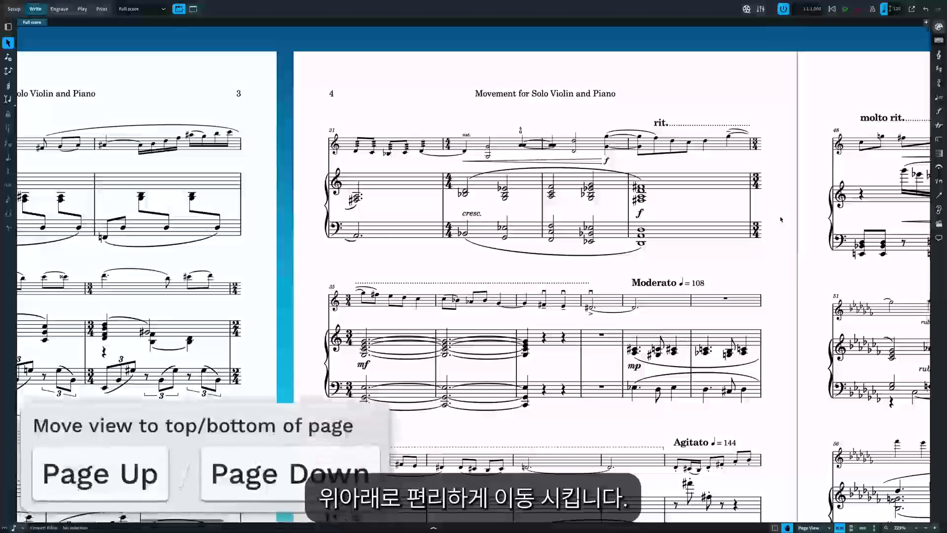
{"action": "key", "text": "Page_Down"}
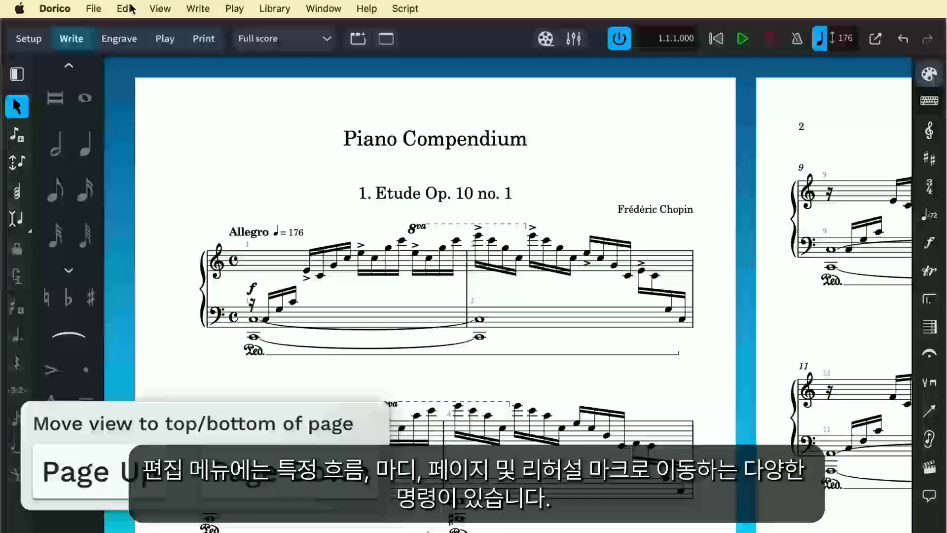
Open the Go To Bar dialog, view the flows it offers, and dismiss it without choosing another flow or bar
{"action": "left_click", "coordinate": [125, 9]}
{"action": "mouse_move", "coordinate": [183, 317]}
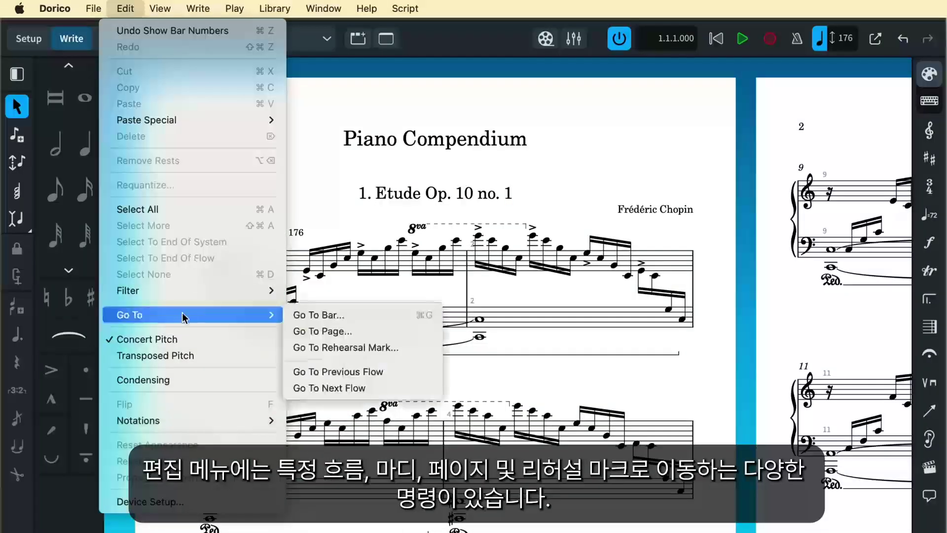
{"action": "left_click", "coordinate": [379, 315]}
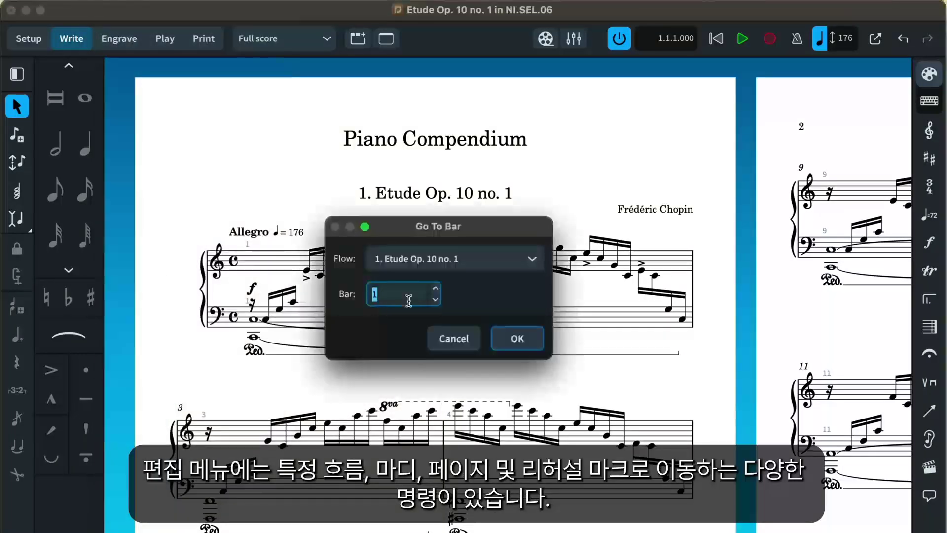
{"action": "left_click", "coordinate": [500, 269]}
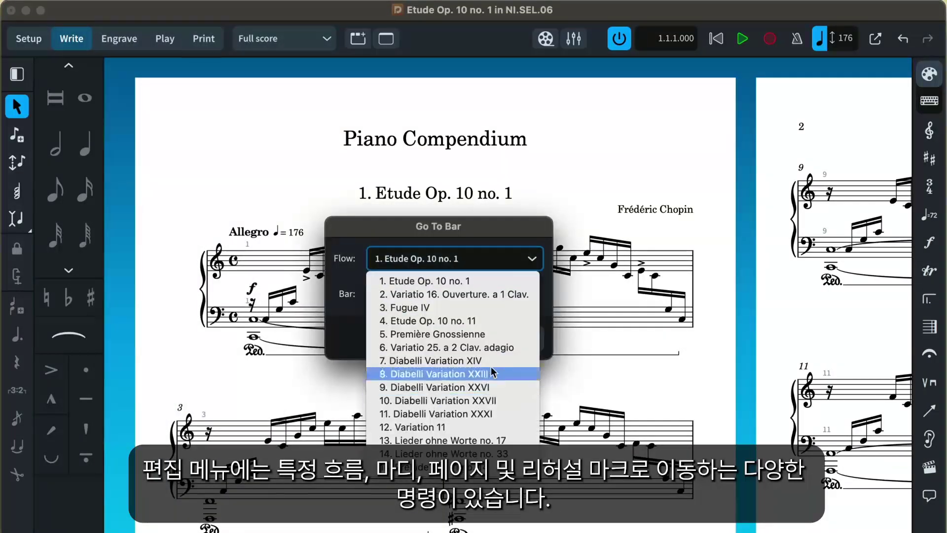
{"action": "left_click", "coordinate": [494, 265]}
{"action": "left_click", "coordinate": [472, 343]}
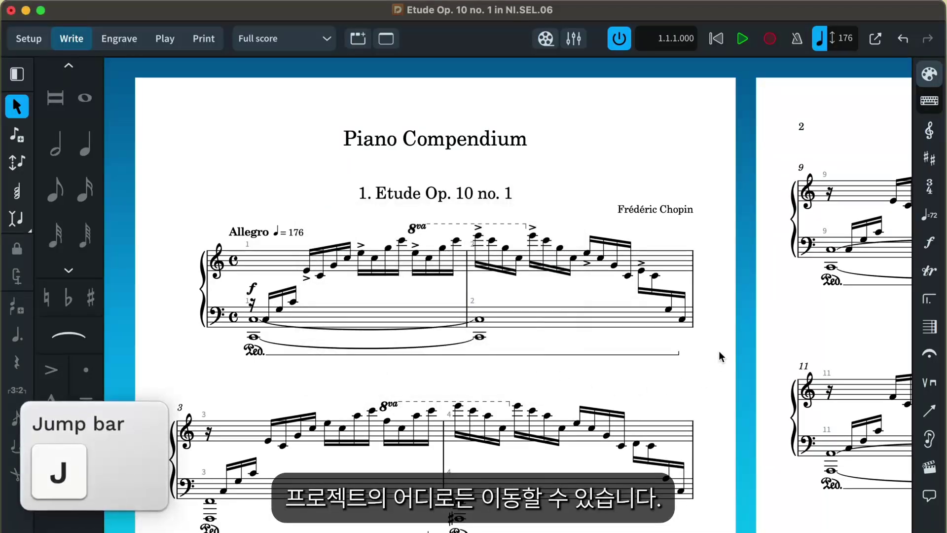
Open the jump bar in Go To mode and go to bar 23 with b23
{"action": "key", "text": "j"}
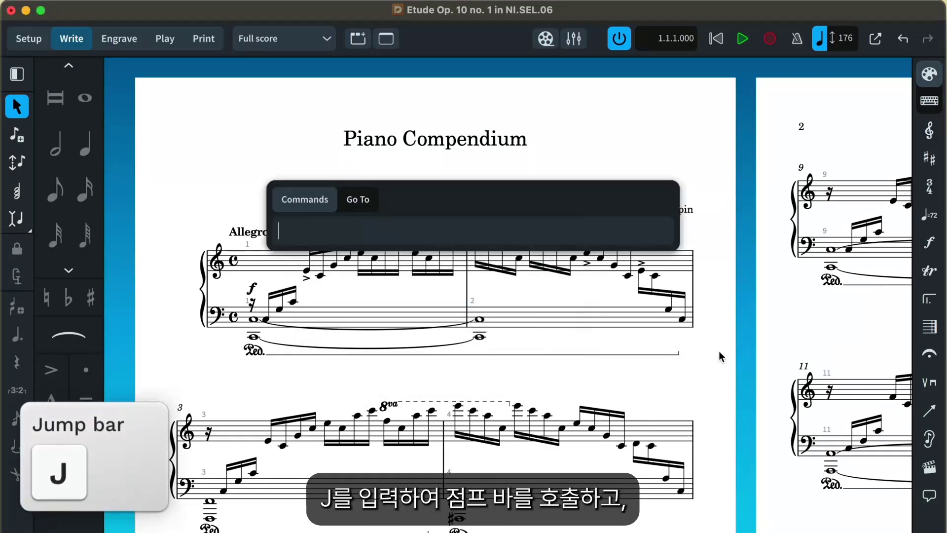
{"action": "left_click", "coordinate": [370, 206]}
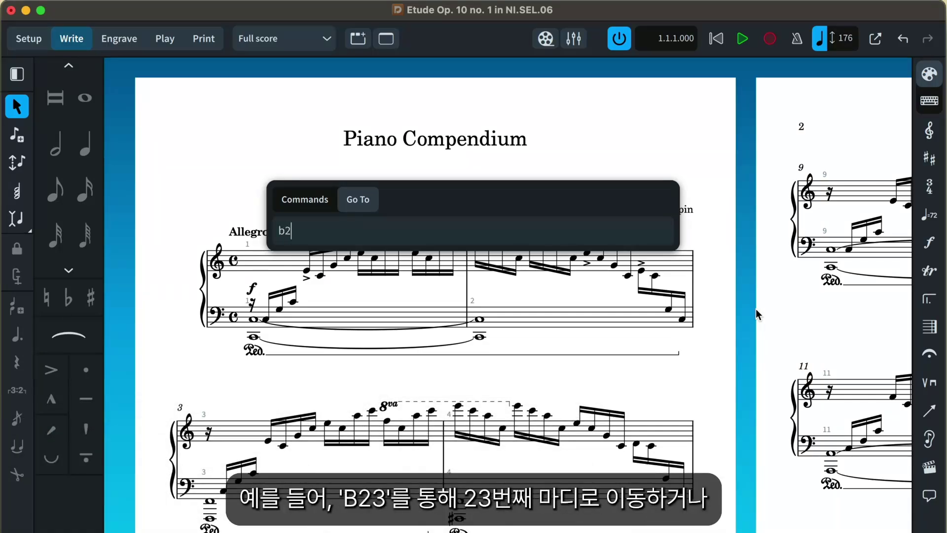
{"action": "key", "text": "Return"}
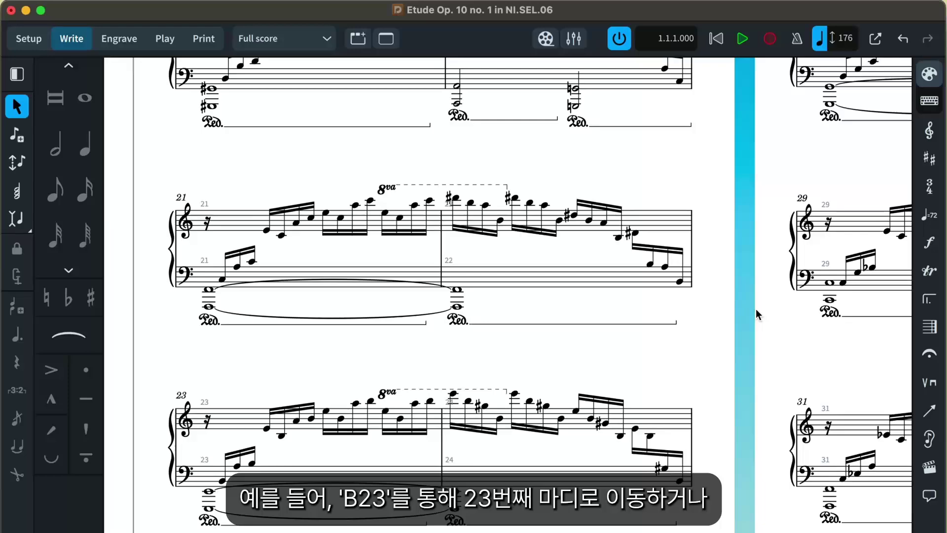
Use the jump bar to go to flow 2 with f2, and to bar 16 of flow 3 with f3b16
{"action": "key", "text": "super+g"}
{"action": "type", "text": "f2"}
{"action": "key", "text": "Return"}
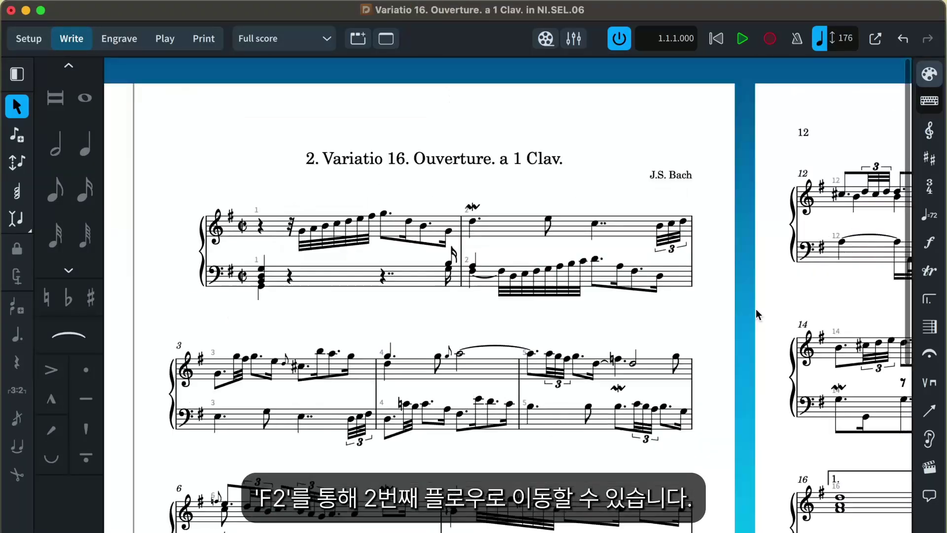
{"action": "key", "text": "super+g"}
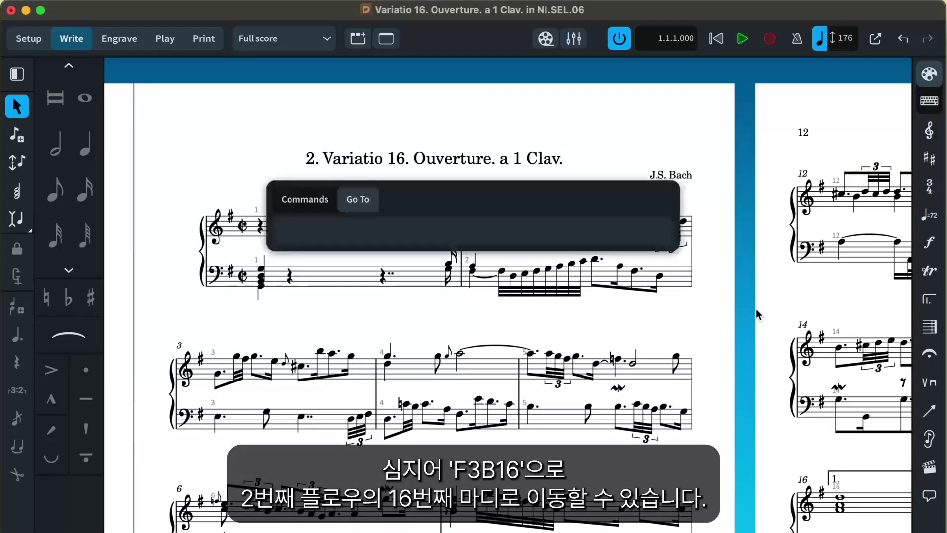
{"action": "type", "text": "f3b16"}
{"action": "key", "text": "Return"}
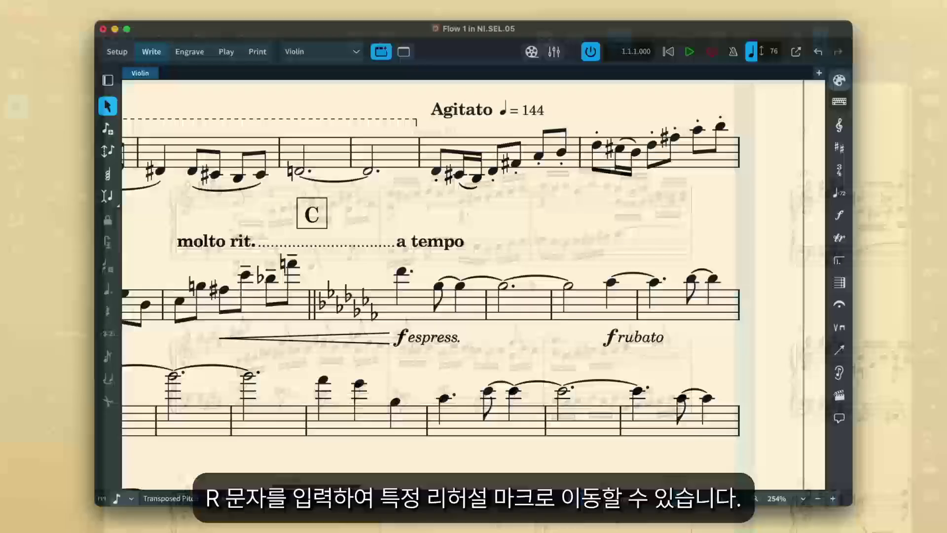
In the Violin part, use the jump bar to go to rehearsal mark D with rd, and to another rehearsal mark
{"action": "key", "text": "super+g"}
{"action": "type", "text": "r"}
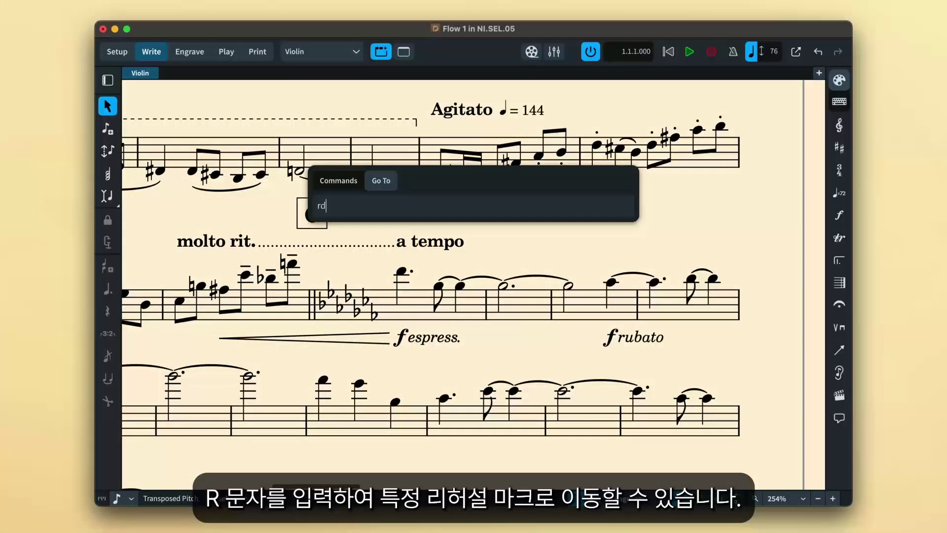
{"action": "type", "text": "d"}
{"action": "key", "text": "Return"}
{"action": "key", "text": "super+g"}
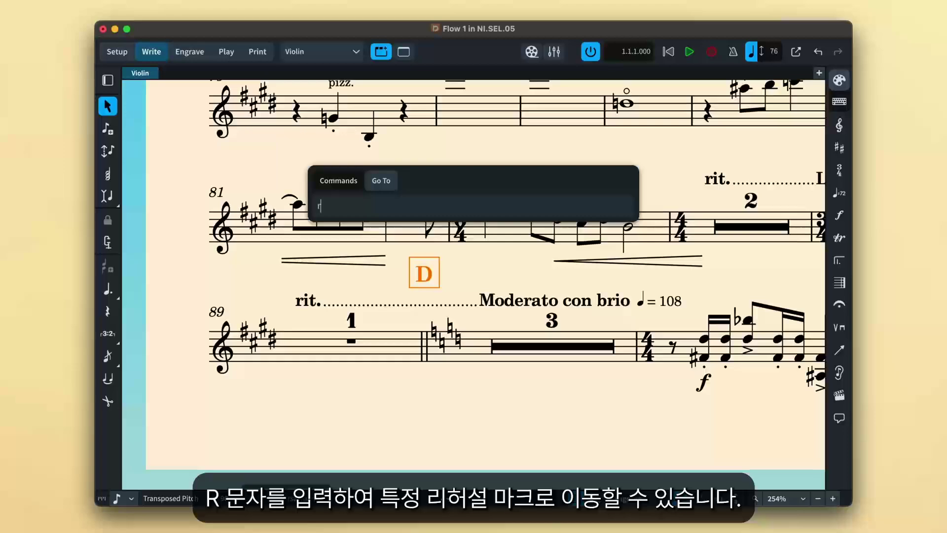
{"action": "key", "text": "Return"}
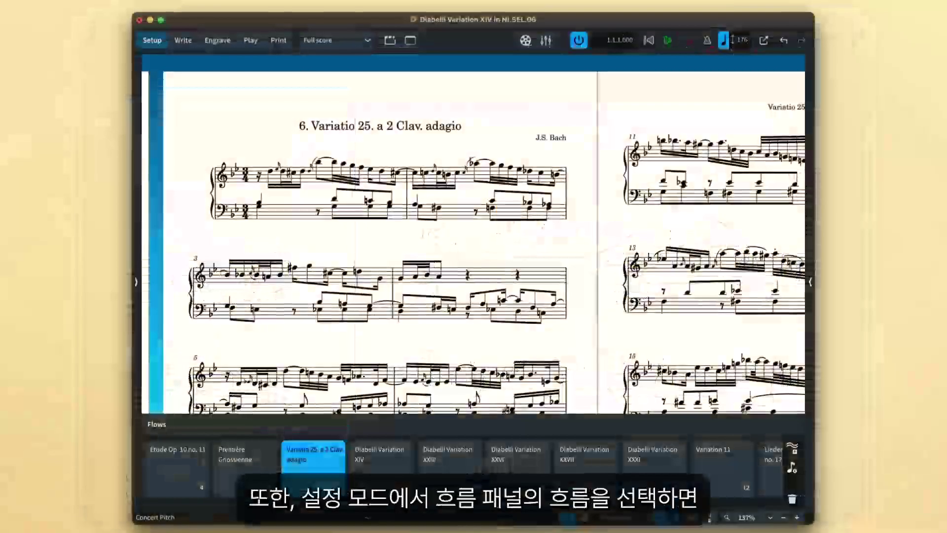
In Setup mode, select the flows Diabelli Variation XIV, XXIII and XXVI in turn to show the start of each
{"action": "left_click", "coordinate": [375, 471]}
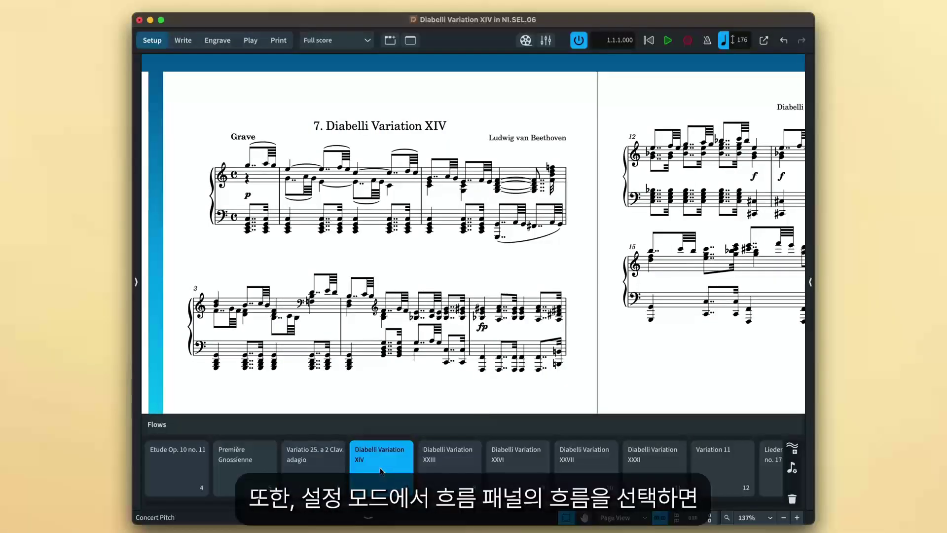
{"action": "left_click", "coordinate": [439, 478]}
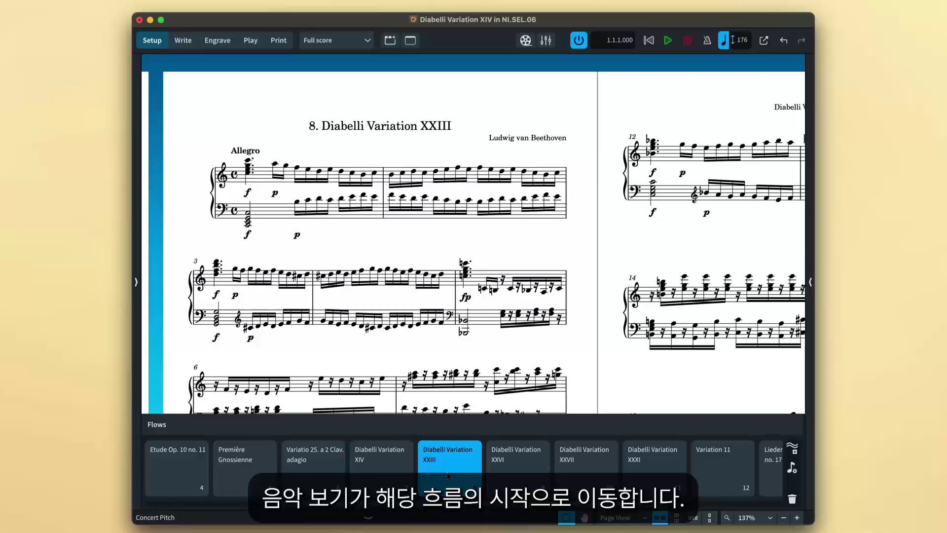
{"action": "left_click", "coordinate": [522, 477]}
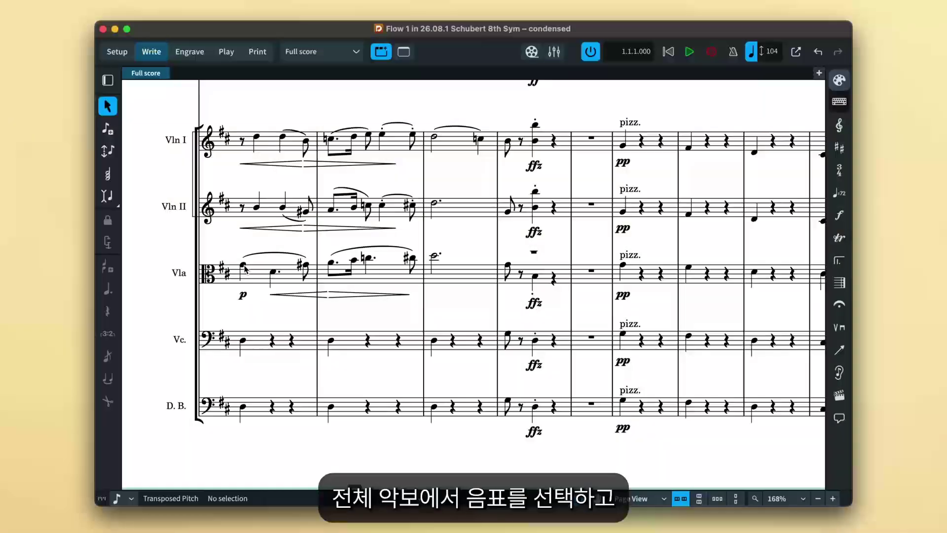
Select the viola note in bar 101 and switch to the Viola part, and select a chord there and switch back to the full score
{"action": "left_click", "coordinate": [242, 264]}
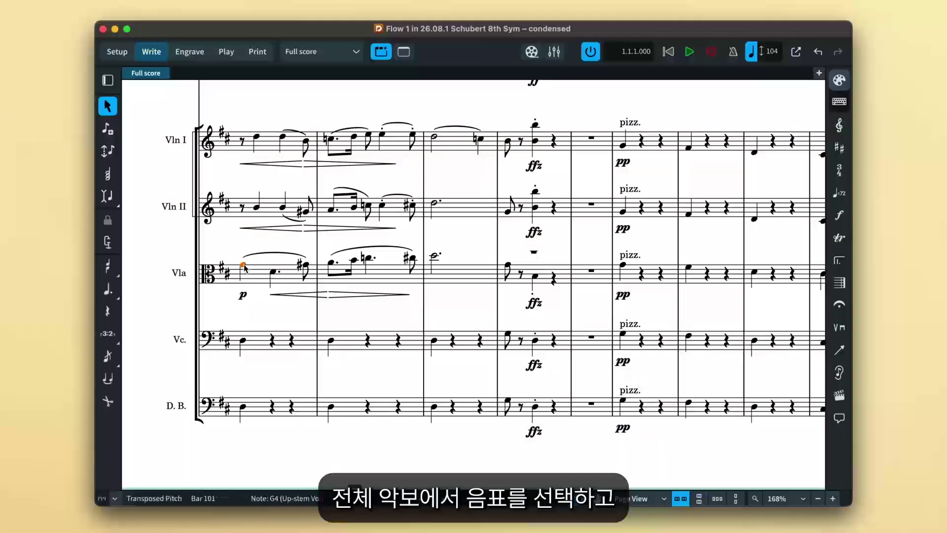
{"action": "key", "text": "w"}
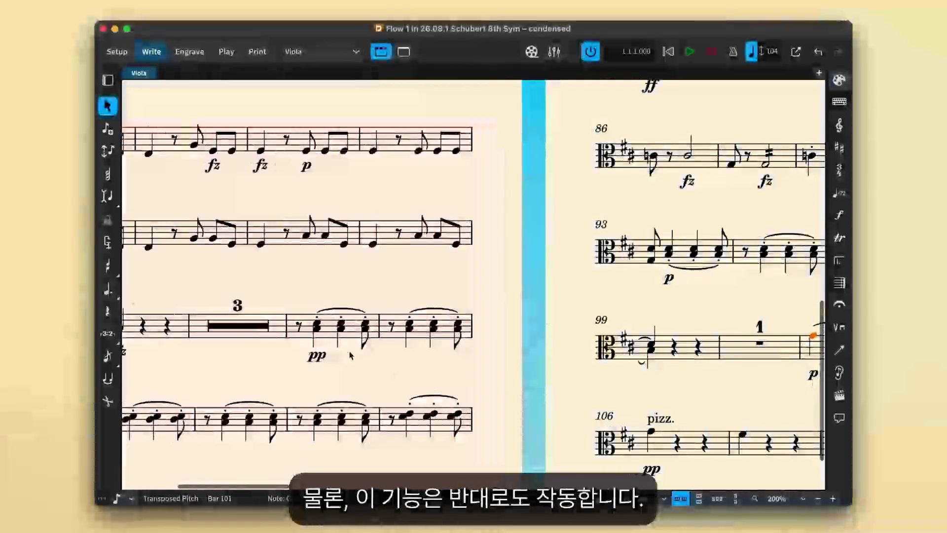
{"action": "left_click", "coordinate": [326, 335]}
{"action": "key", "text": "w"}
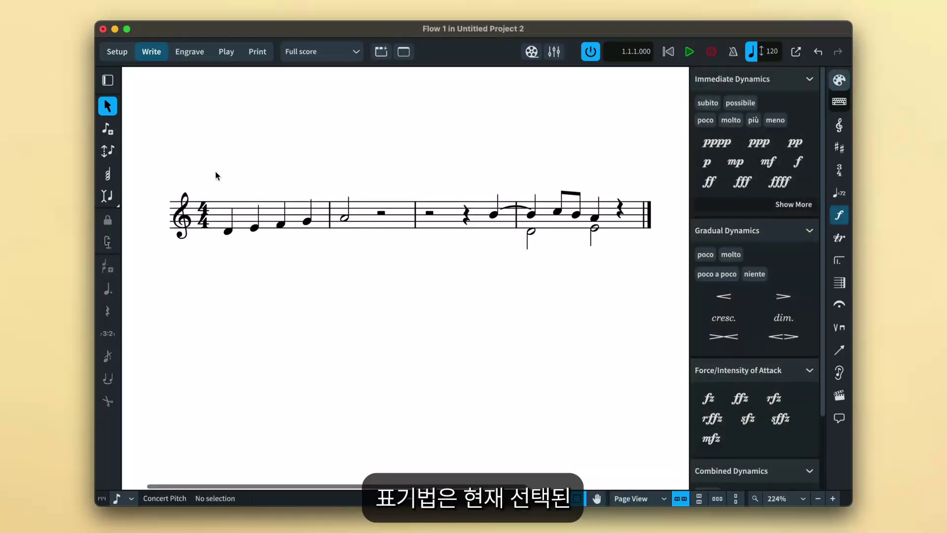
Marquee-select the notes in bars 1–2 and add sfz, and select bar 1 and add a crescendo hairpin
{"action": "left_click_drag", "start_coordinate": [215, 170], "coordinate": [357, 264]}
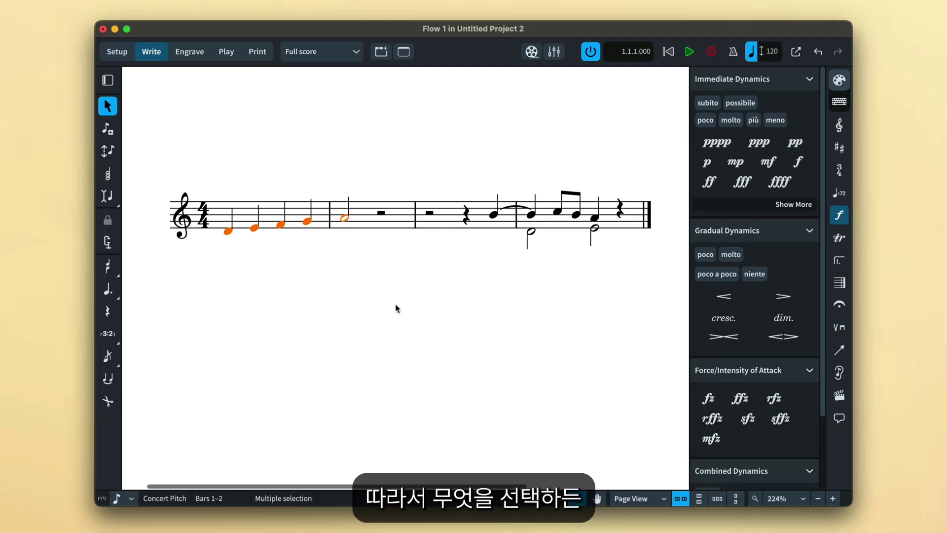
{"action": "left_click", "coordinate": [747, 419]}
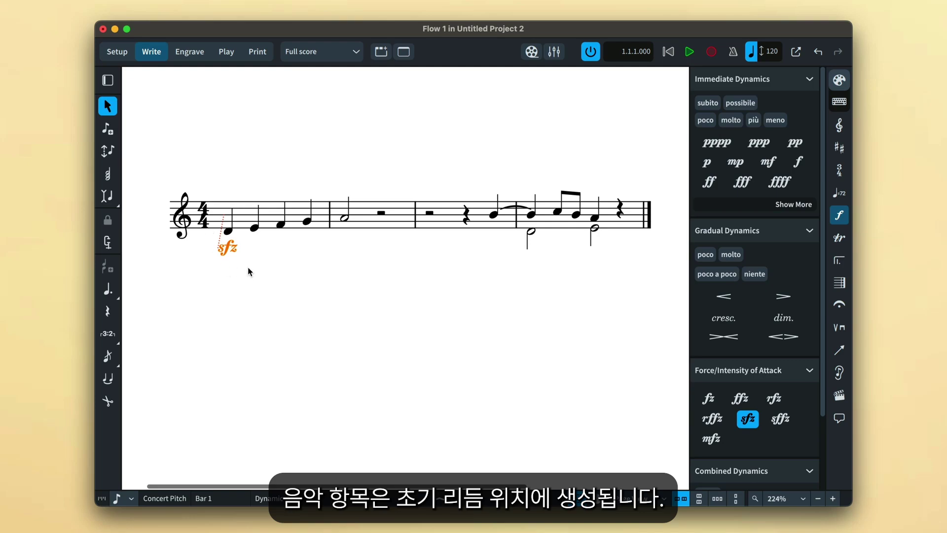
{"action": "left_click", "coordinate": [266, 210]}
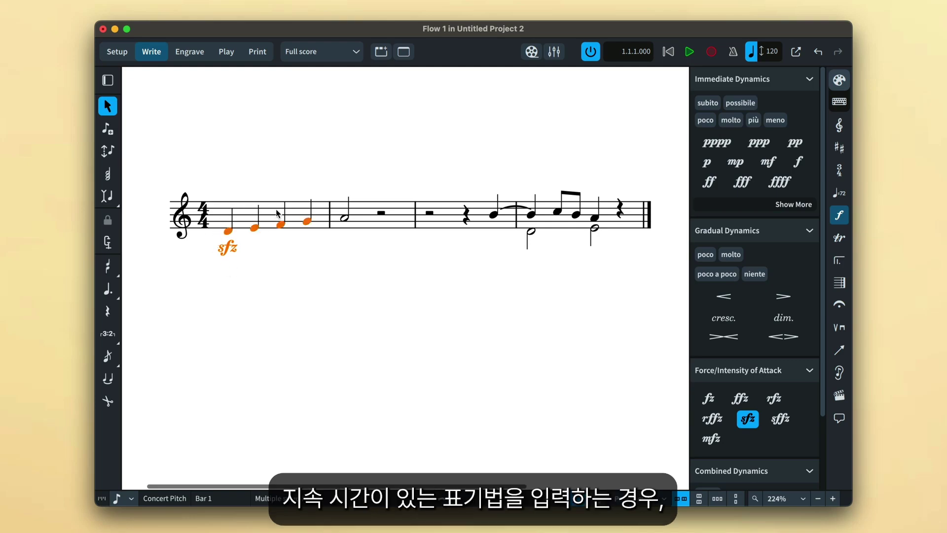
{"action": "left_click", "coordinate": [730, 298]}
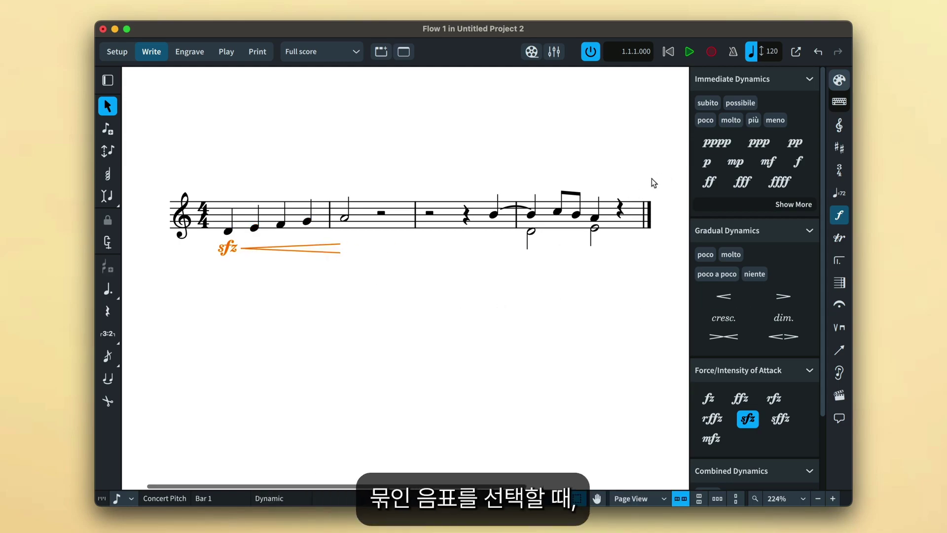
Marquee-select bar 4 including the note tied from bar 3, add a p dynamic, and clear the selection
{"action": "left_click_drag", "start_coordinate": [668, 168], "coordinate": [523, 257]}
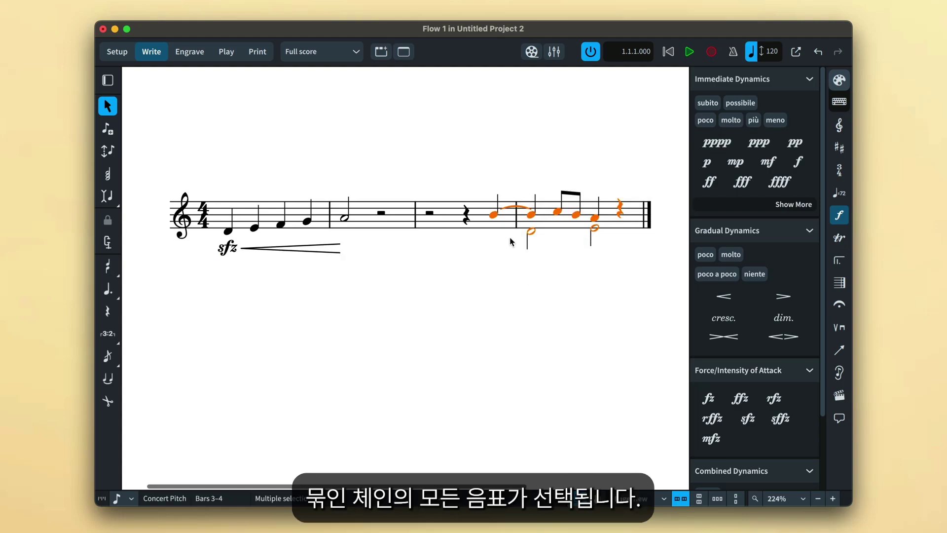
{"action": "left_click", "coordinate": [711, 166]}
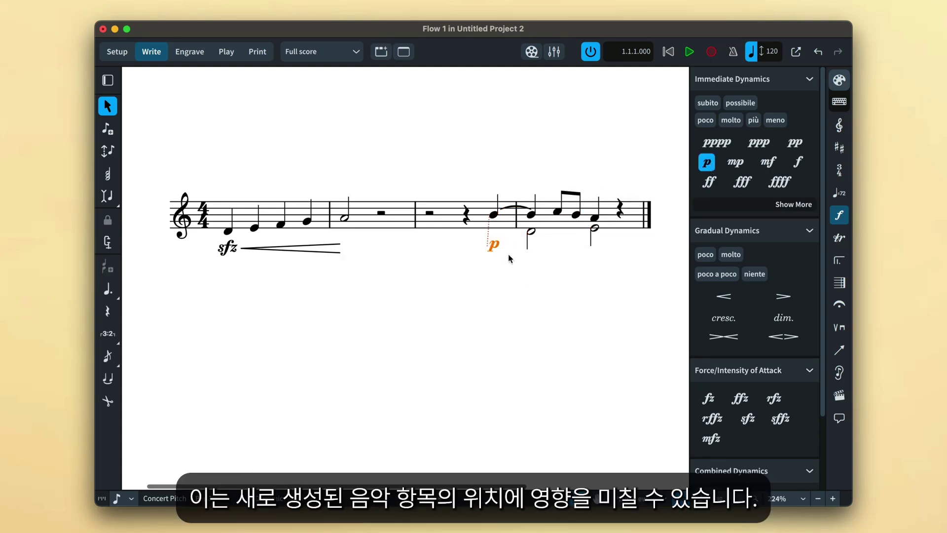
{"action": "key", "text": "Escape"}
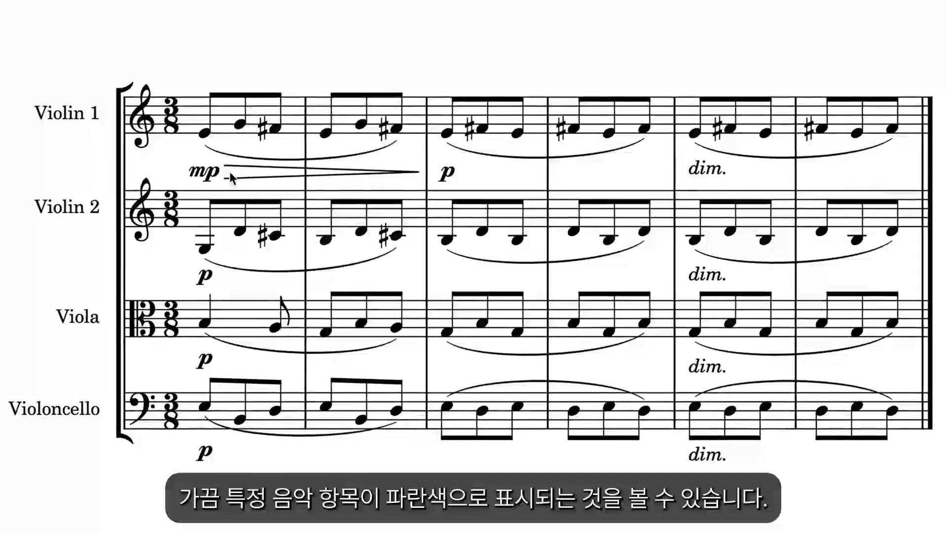
Select Violin 1's grouped mp, hairpin and p in turn, and move the p back to the last note of bar 2
{"action": "left_click", "coordinate": [219, 173]}
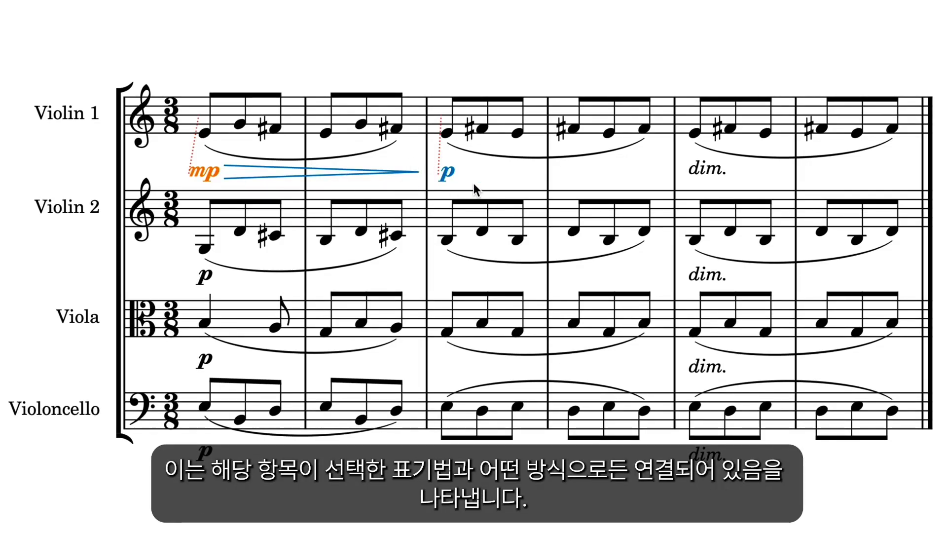
{"action": "left_click", "coordinate": [353, 170]}
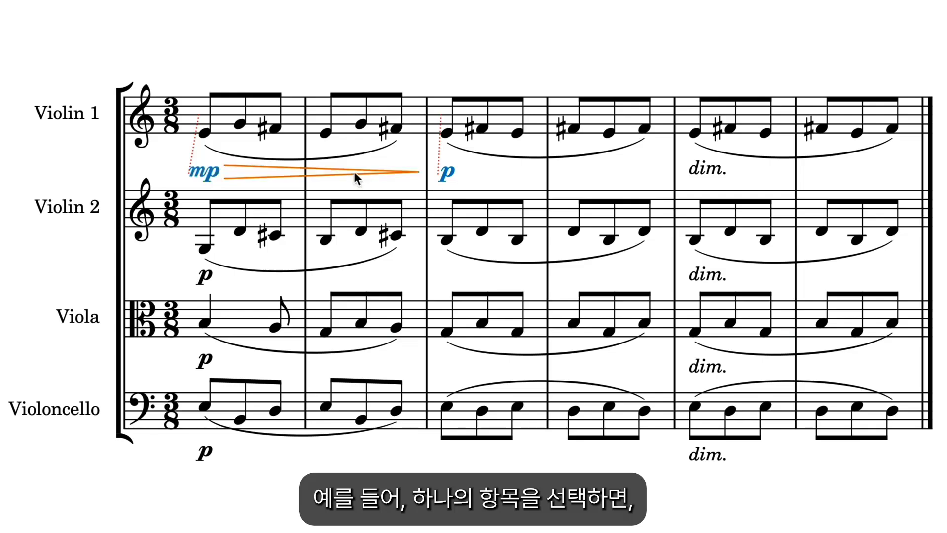
{"action": "left_click", "coordinate": [445, 173]}
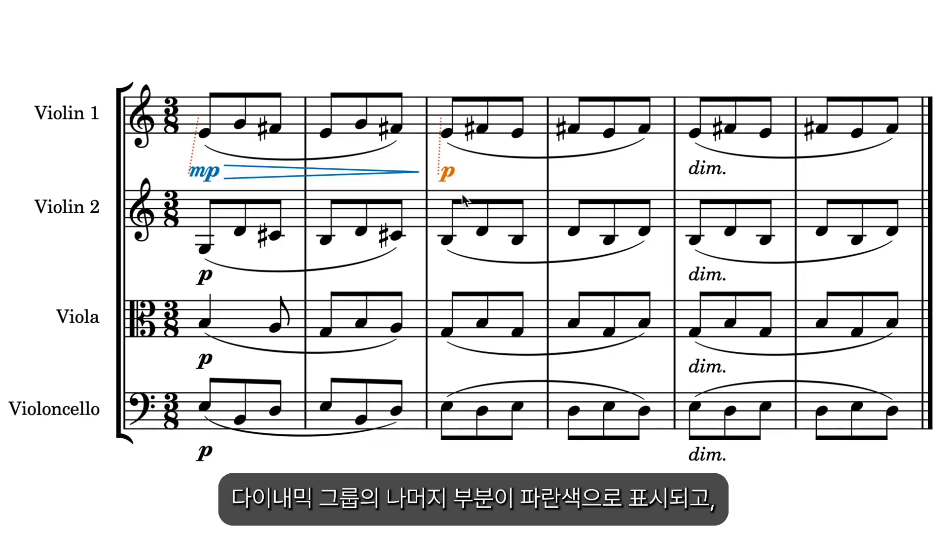
{"action": "key", "text": "alt+Left"}
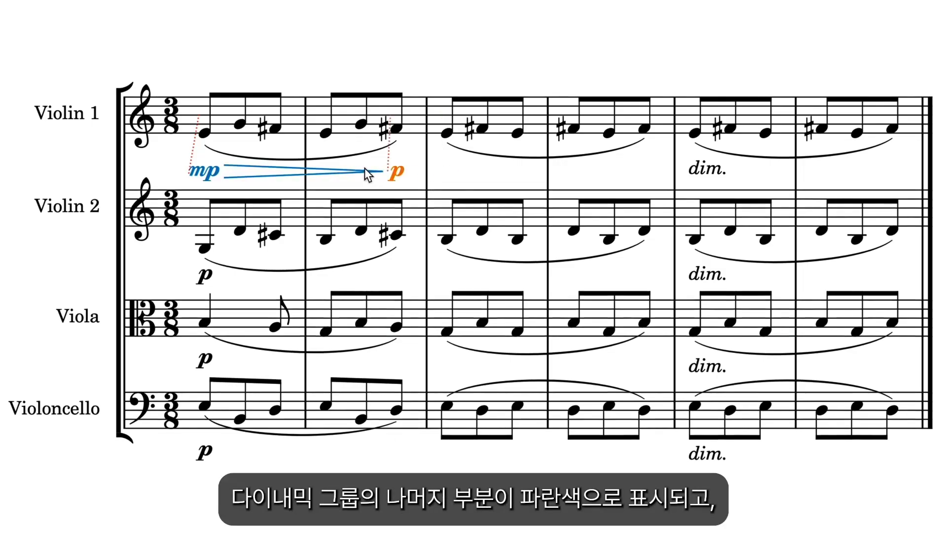
Shorten Violin 1's slur in bars 3–4 to bar 4's second note, and shift Violin 2's dim. to start at bar 4 with its end extended
{"action": "left_click", "coordinate": [590, 153]}
{"action": "left_click_drag", "start_coordinate": [644, 139], "coordinate": [608, 141]}
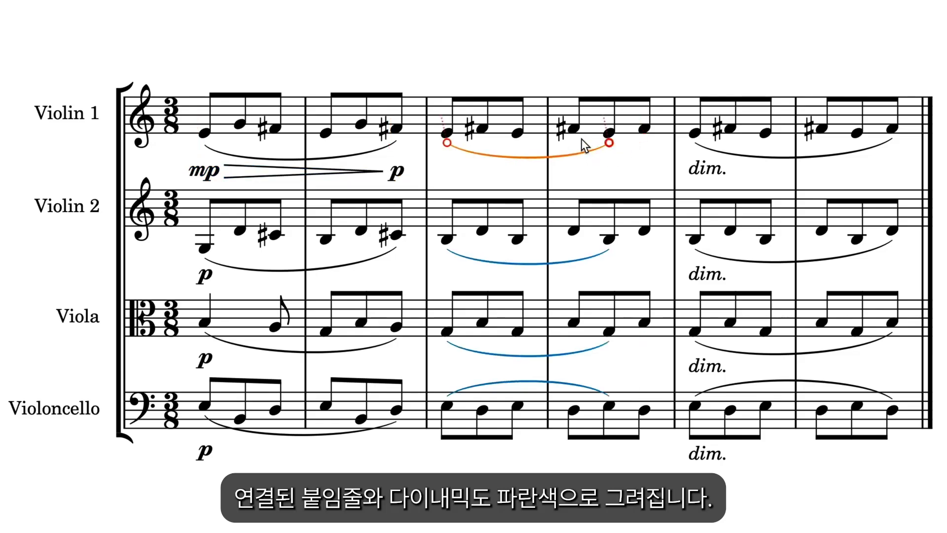
{"action": "left_click", "coordinate": [704, 270]}
{"action": "left_click_drag", "start_coordinate": [705, 270], "coordinate": [566, 275]}
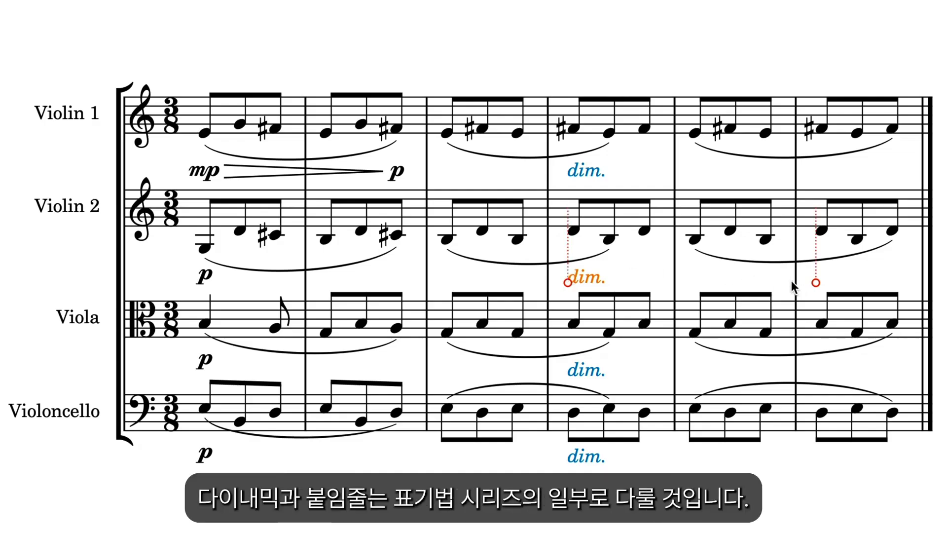
{"action": "left_click_drag", "start_coordinate": [848, 281], "coordinate": [912, 285]}
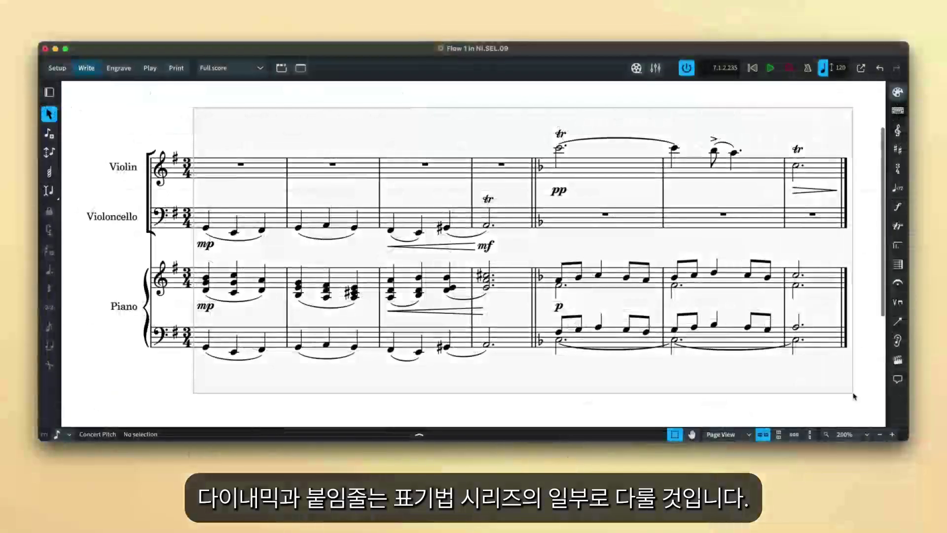
Select everything in bars 1–7 across all instruments and filter the selection to all dynamics
{"action": "key", "text": "super+a"}
{"action": "right_click", "coordinate": [235, 125]}
{"action": "mouse_move", "coordinate": [302, 157]}
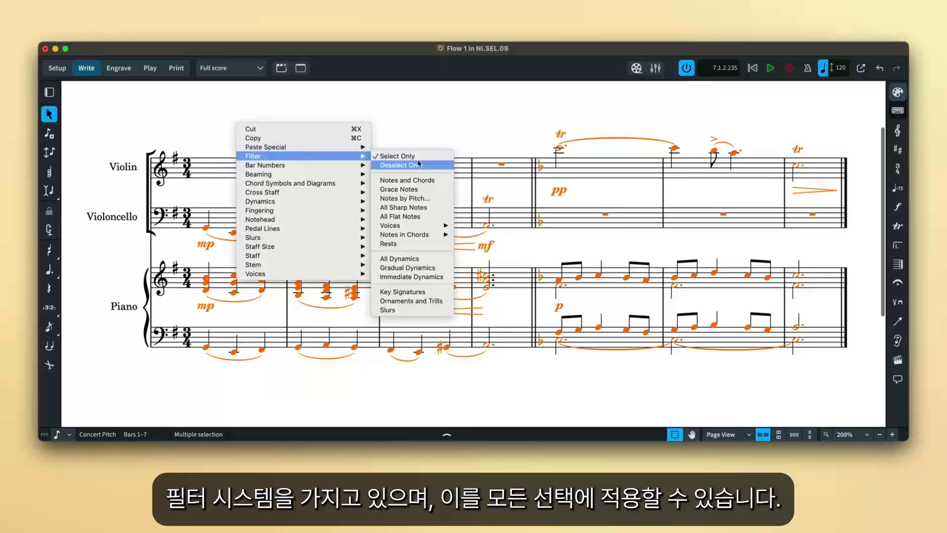
{"action": "left_click", "coordinate": [435, 259]}
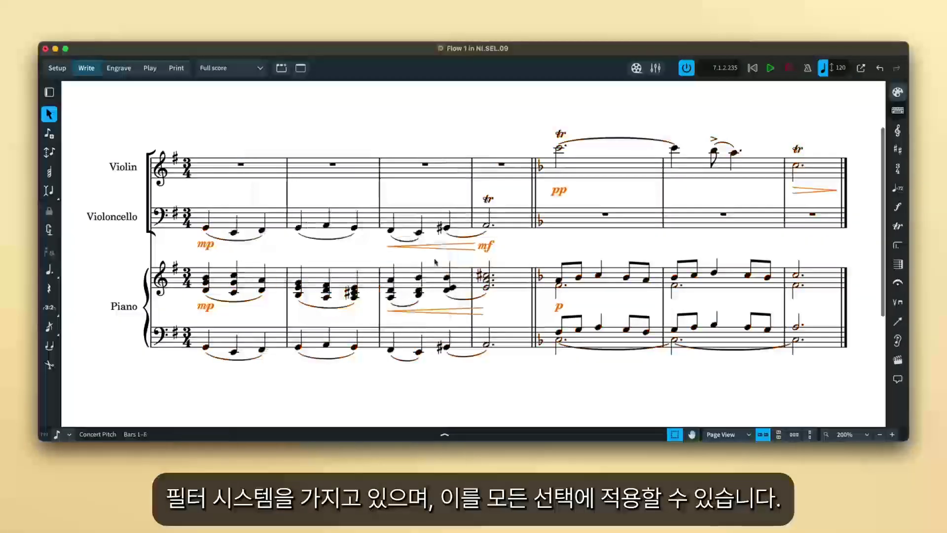
Marquee-select the Violoncello and Piano music in bars 1–4 and filter the selection to slurs only
{"action": "left_click_drag", "start_coordinate": [519, 381], "coordinate": [205, 198]}
{"action": "right_click", "coordinate": [205, 198]}
{"action": "mouse_move", "coordinate": [277, 232]}
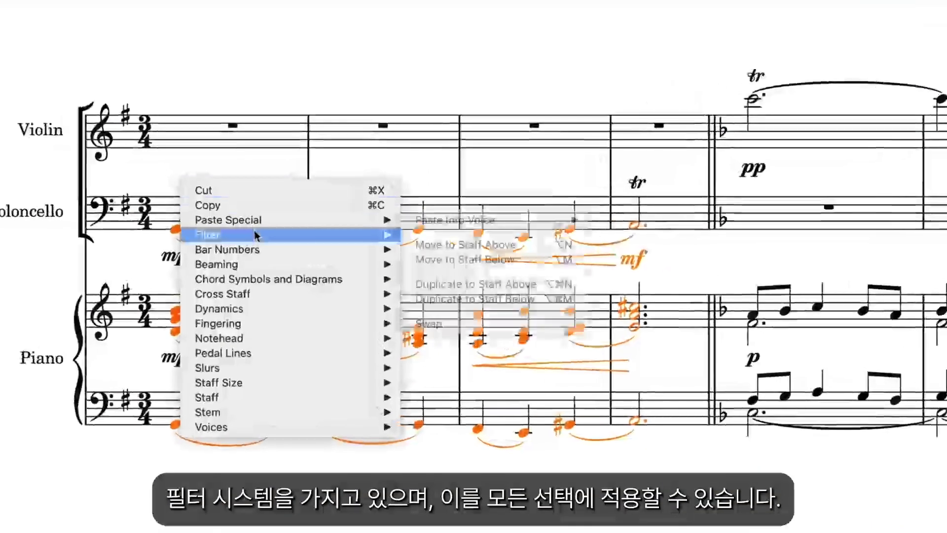
{"action": "left_click", "coordinate": [478, 447]}
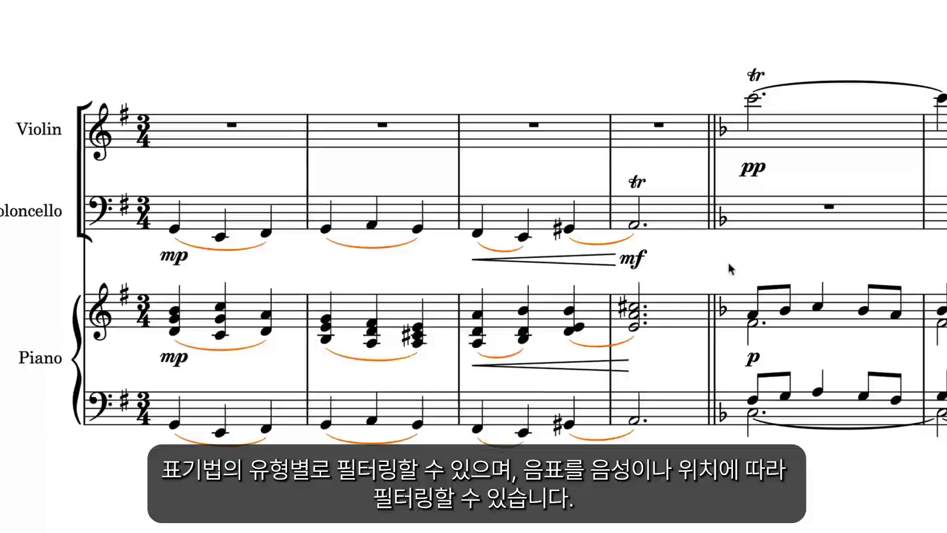
Marquee-select both Piano staves from bar 5 onward, filter the notes by voice, and bring up the filter options again
{"action": "left_click_drag", "start_coordinate": [730, 267], "coordinate": [912, 422]}
{"action": "right_click", "coordinate": [472, 263]}
{"action": "mouse_move", "coordinate": [496, 308]}
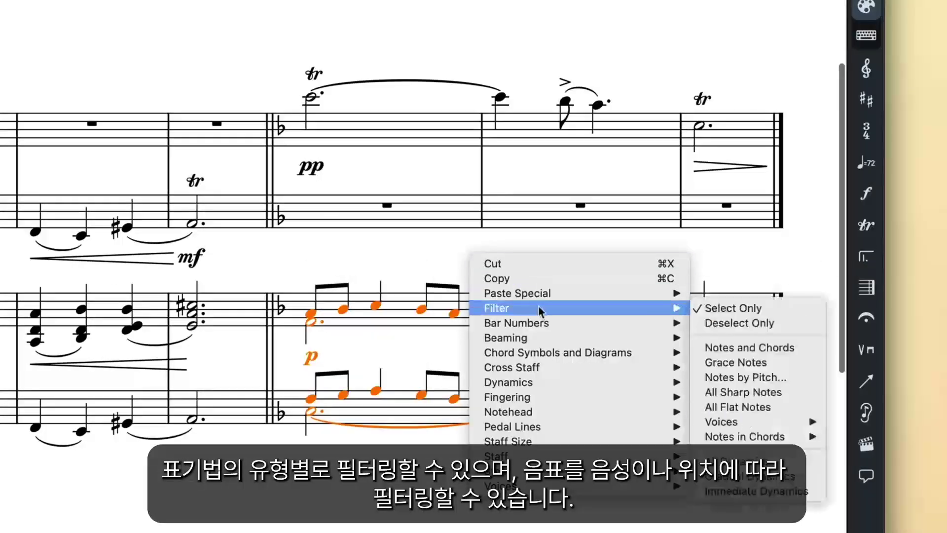
{"action": "mouse_move", "coordinate": [720, 421]}
{"action": "left_click", "coordinate": [893, 423]}
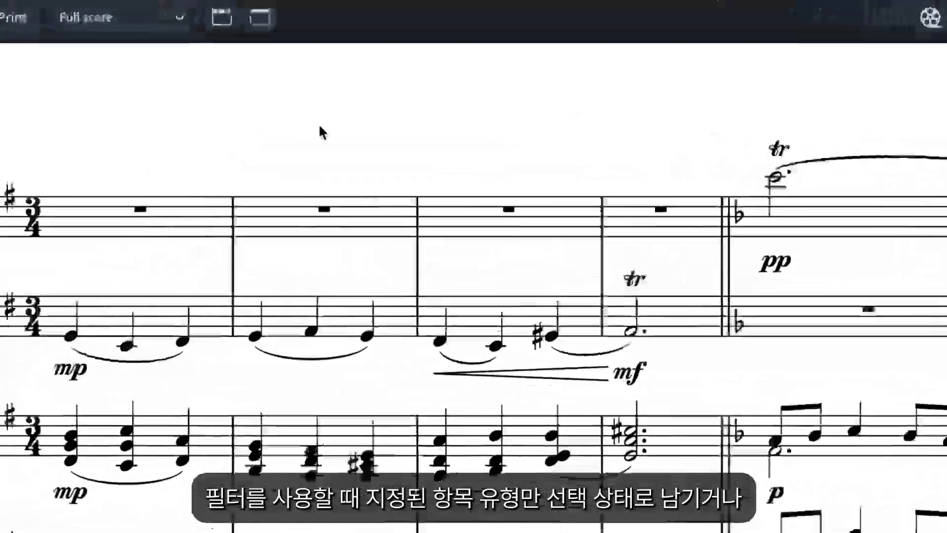
{"action": "right_click", "coordinate": [368, 136]}
{"action": "mouse_move", "coordinate": [462, 163]}
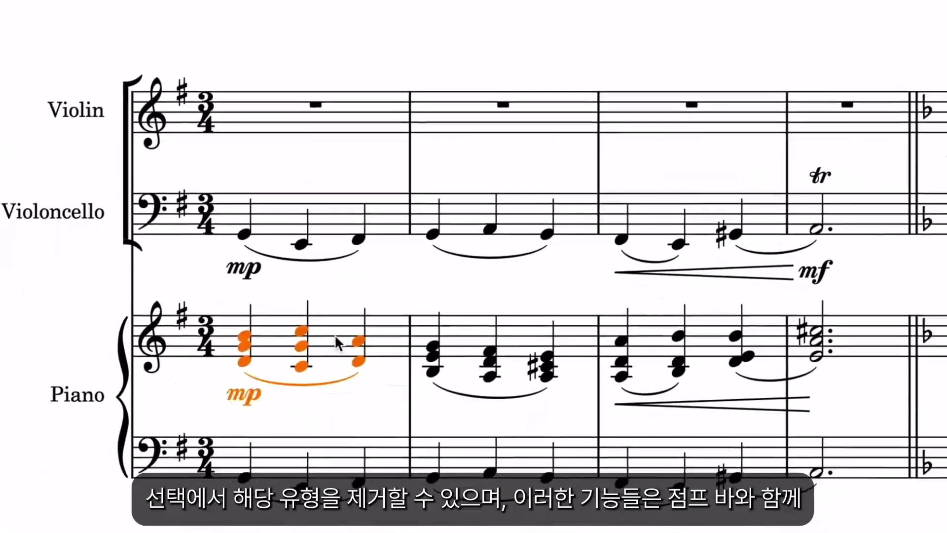
Select the Piano's upper staff in bars 1–4, apply Filter Top Note or Single Notes, and copy those notes to the Violin at bar 1
{"action": "left_click", "coordinate": [859, 339], "text": "shift"}
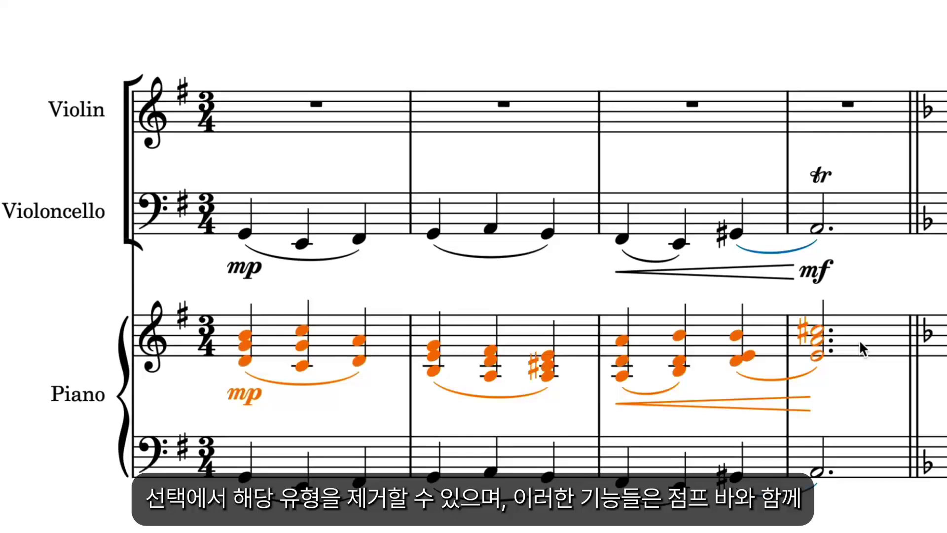
{"action": "type", "text": "jfilter top"}
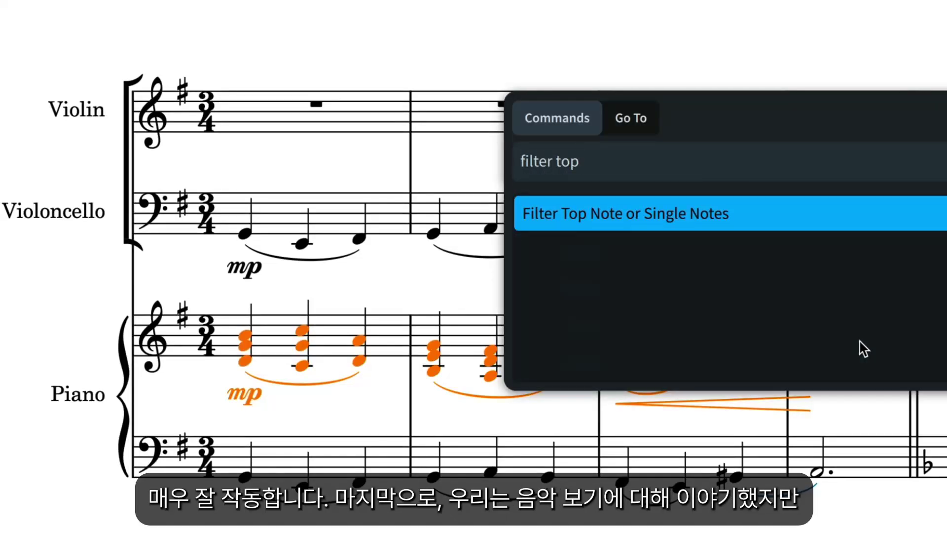
{"action": "key", "text": "Return"}
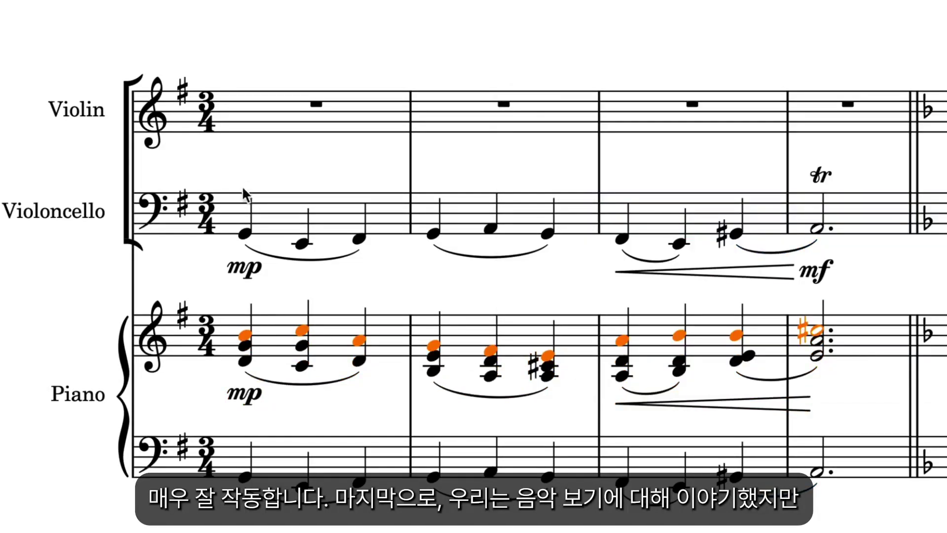
{"action": "left_click", "coordinate": [244, 110], "text": "alt"}
{"action": "key", "text": "Escape"}
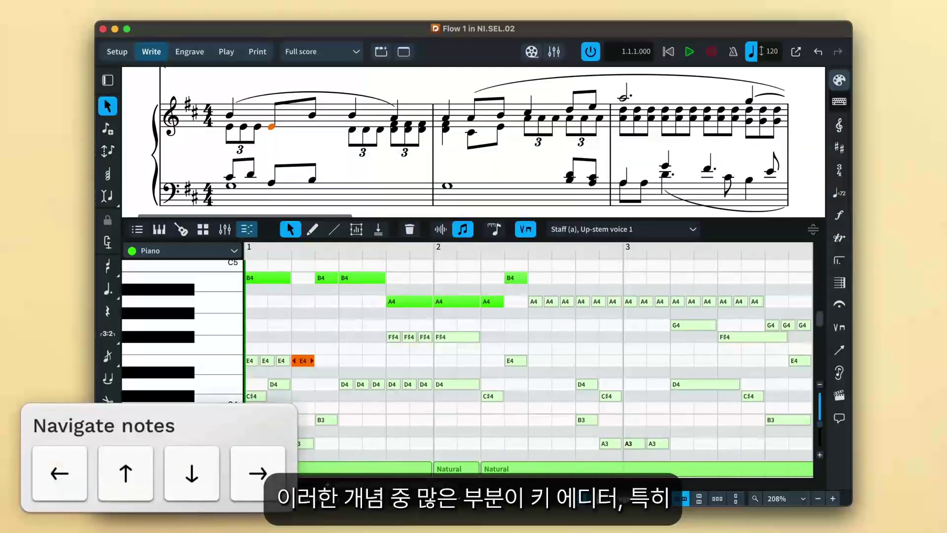
Step forward through the piano's up-stem voice with the Key Editor open, from bar 1's E4 to the last note of bar 4
{"action": "key", "text": "Right"}
{"action": "key", "text": "Right"}
{"action": "key", "text": "Right"}
{"action": "key", "text": "Right"}
{"action": "key", "text": "Right"}
{"action": "key", "text": "Right"}
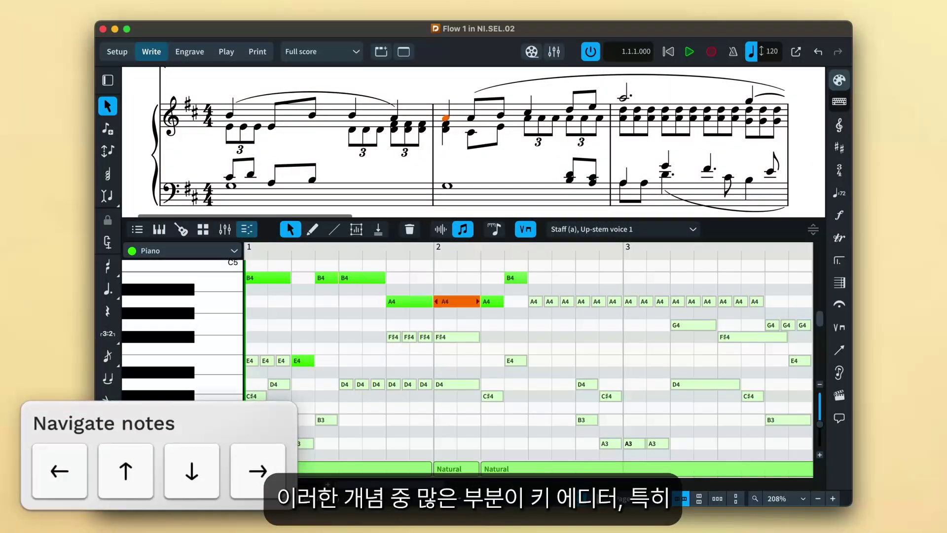
{"action": "key", "text": "Right"}
{"action": "key", "text": "Right"}
{"action": "key", "text": "Right"}
{"action": "key", "text": "Right"}
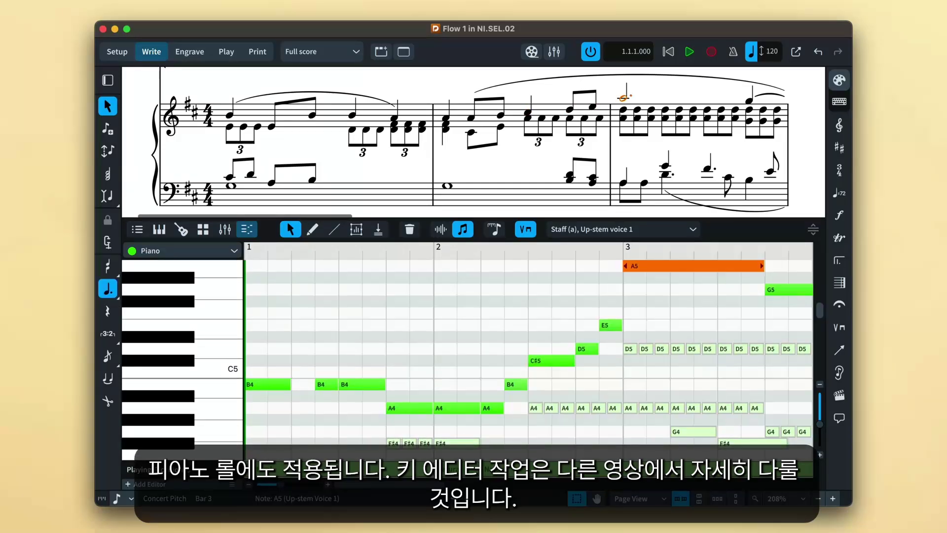
{"action": "key", "text": "Right"}
{"action": "key", "text": "Right"}
{"action": "key", "text": "Right"}
{"action": "key", "text": "Right"}
{"action": "key", "text": "Right"}
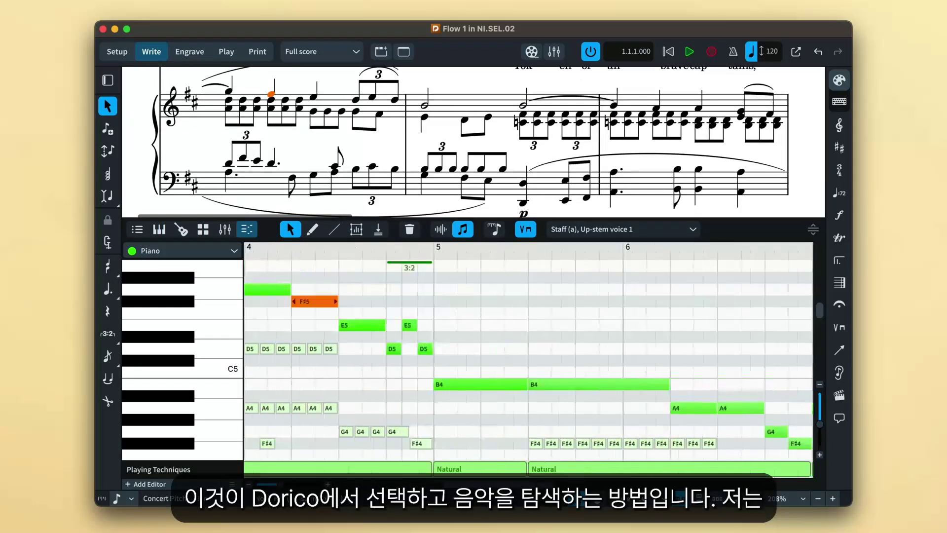
{"action": "key", "text": "Right"}
{"action": "key", "text": "Right"}
{"action": "key", "text": "Right"}
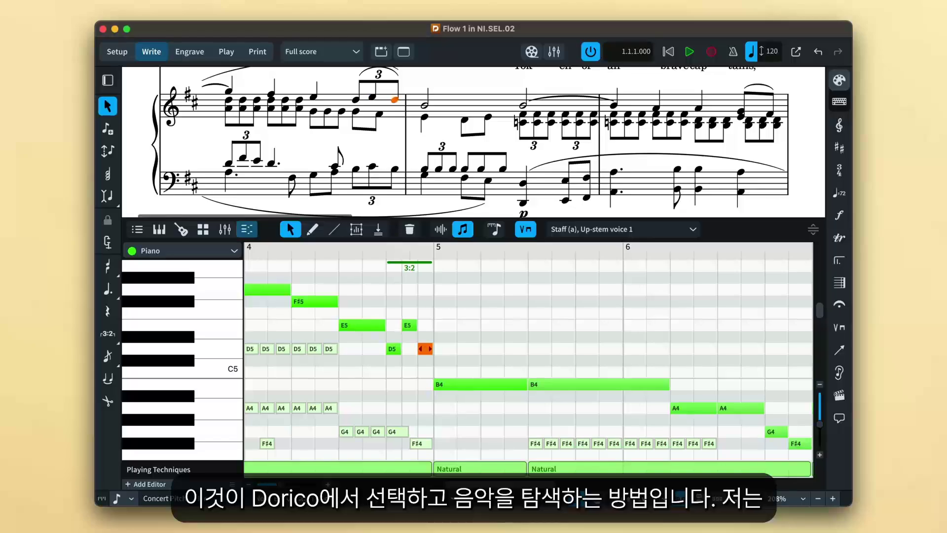